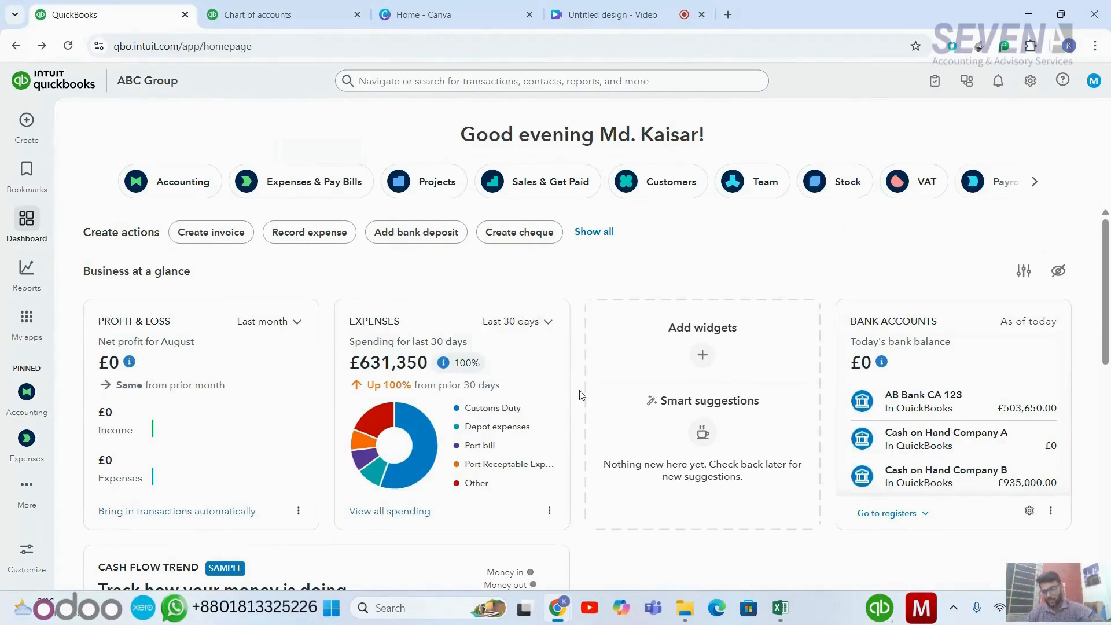
scroll(582, 396, "down", 1)
scroll(582, 395, "up", 1)
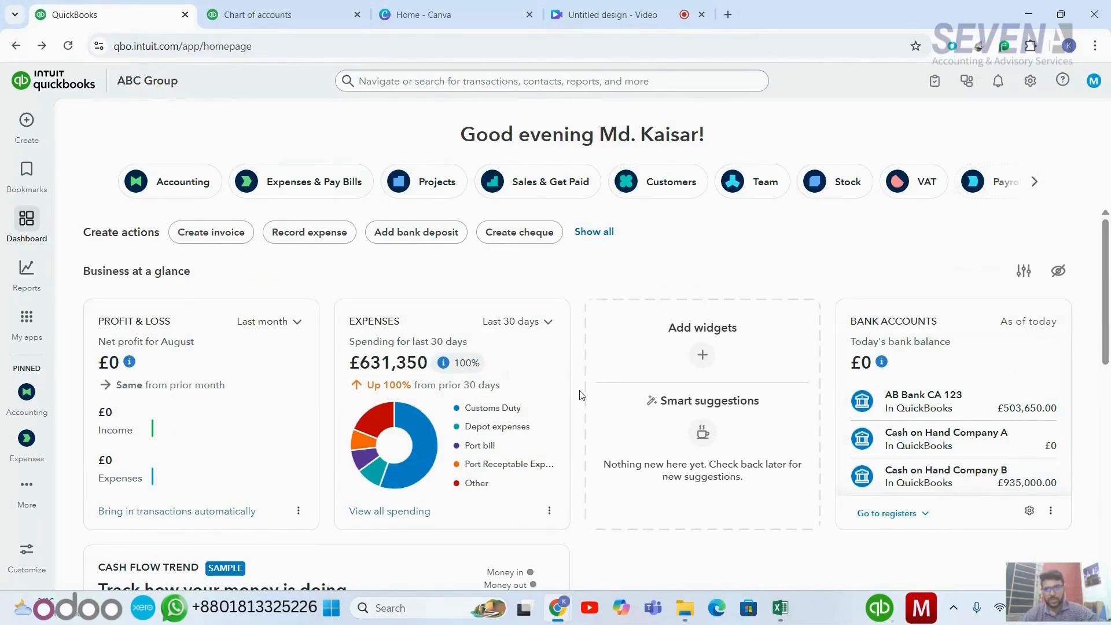
scroll(581, 396, "down", 2)
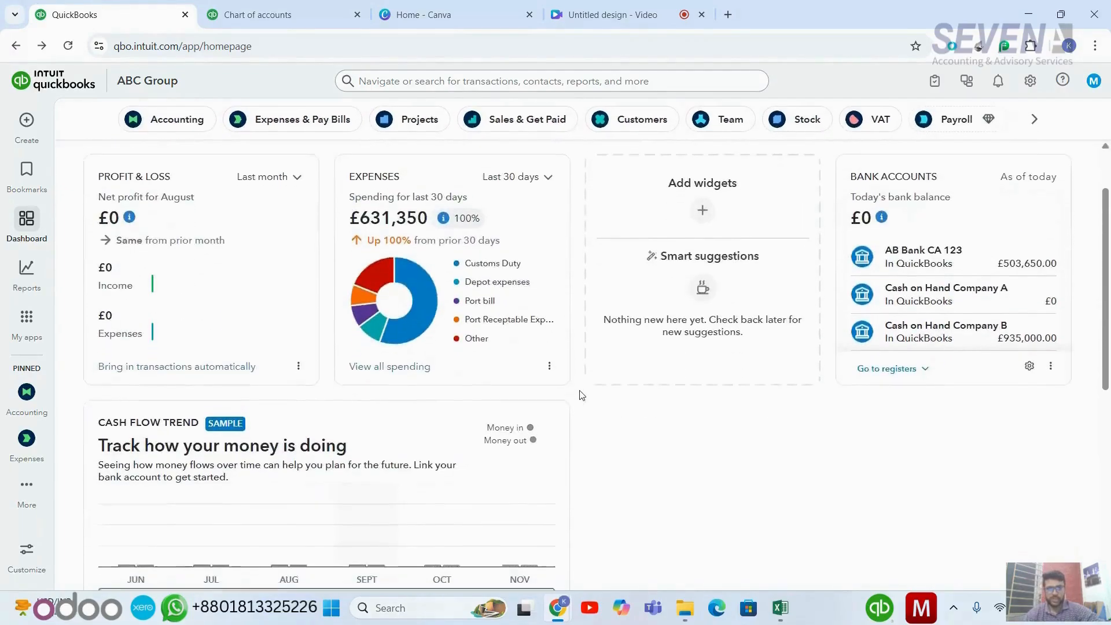
scroll(582, 395, "up", 2)
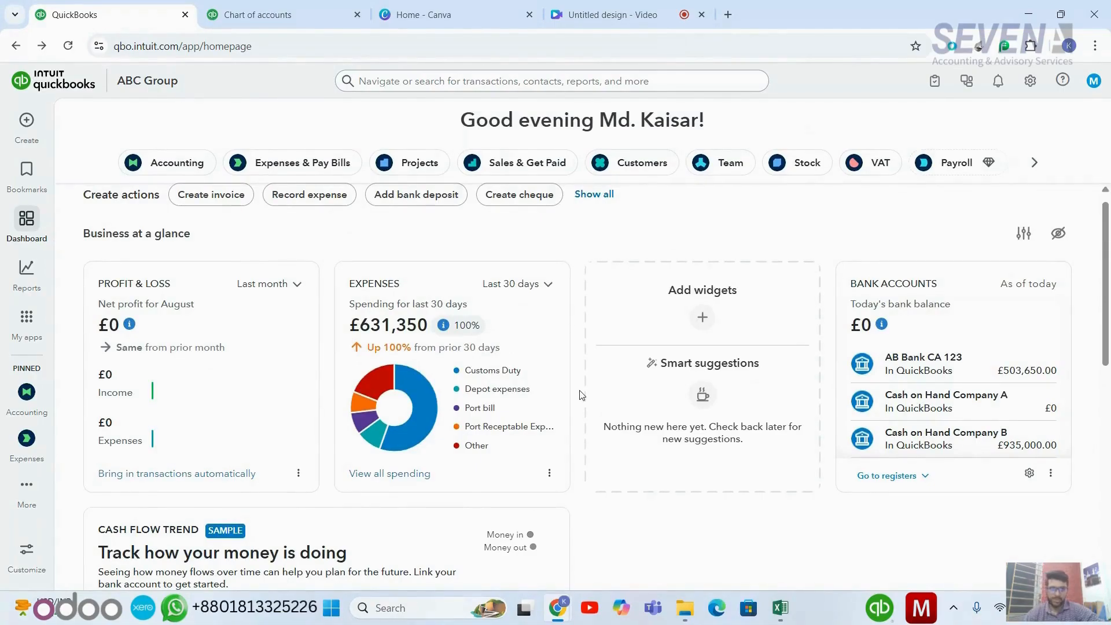
scroll(582, 395, "up", 1)
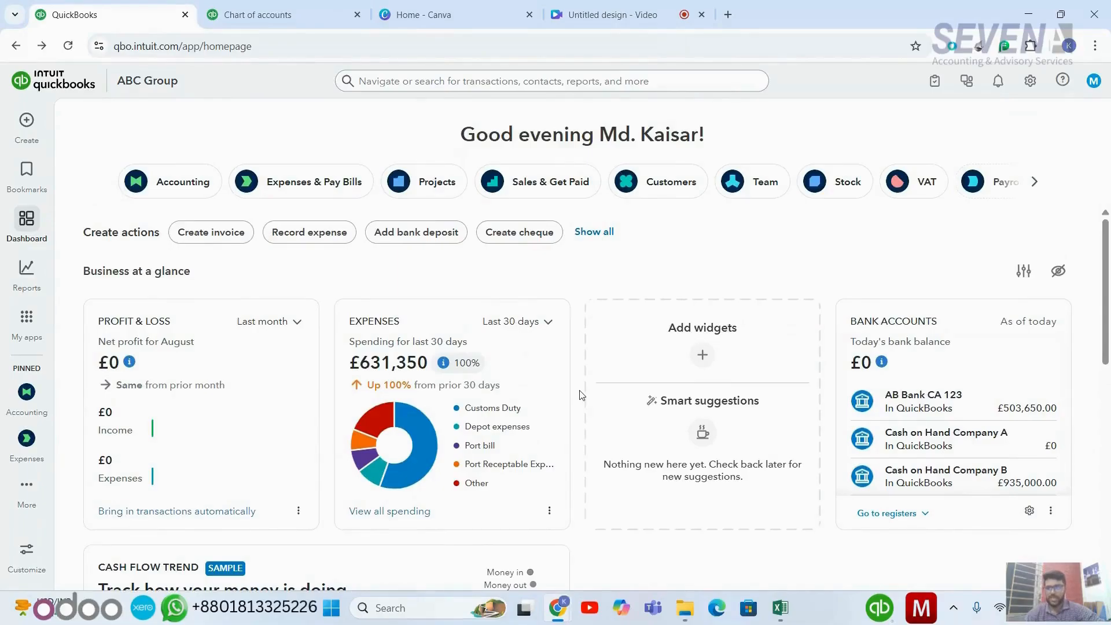
scroll(582, 395, "down", 2)
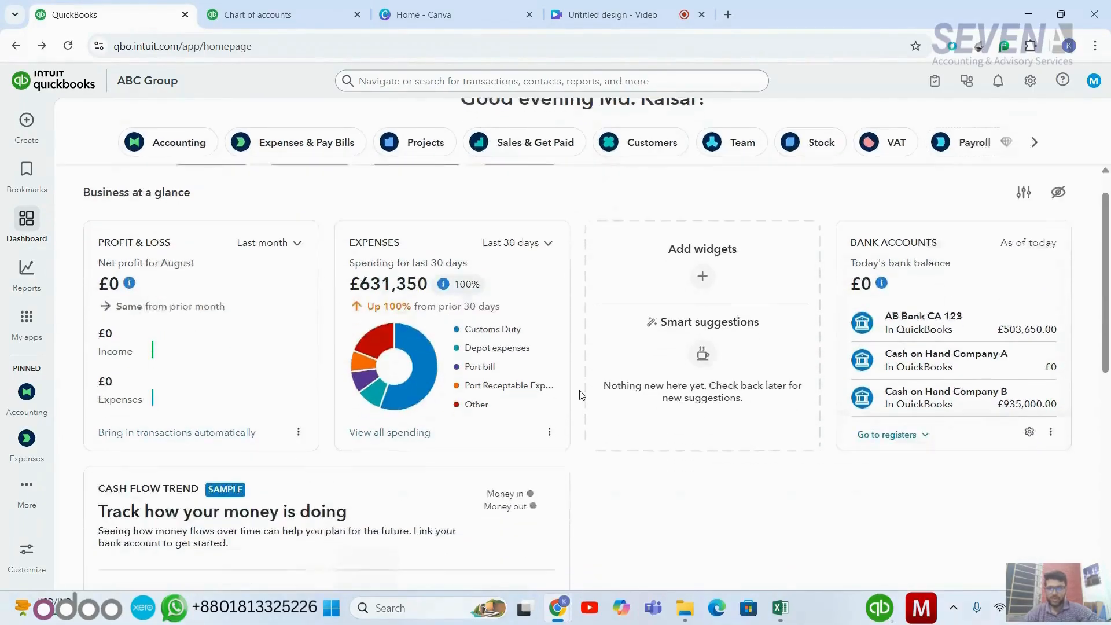
scroll(563, 363, "down", 3)
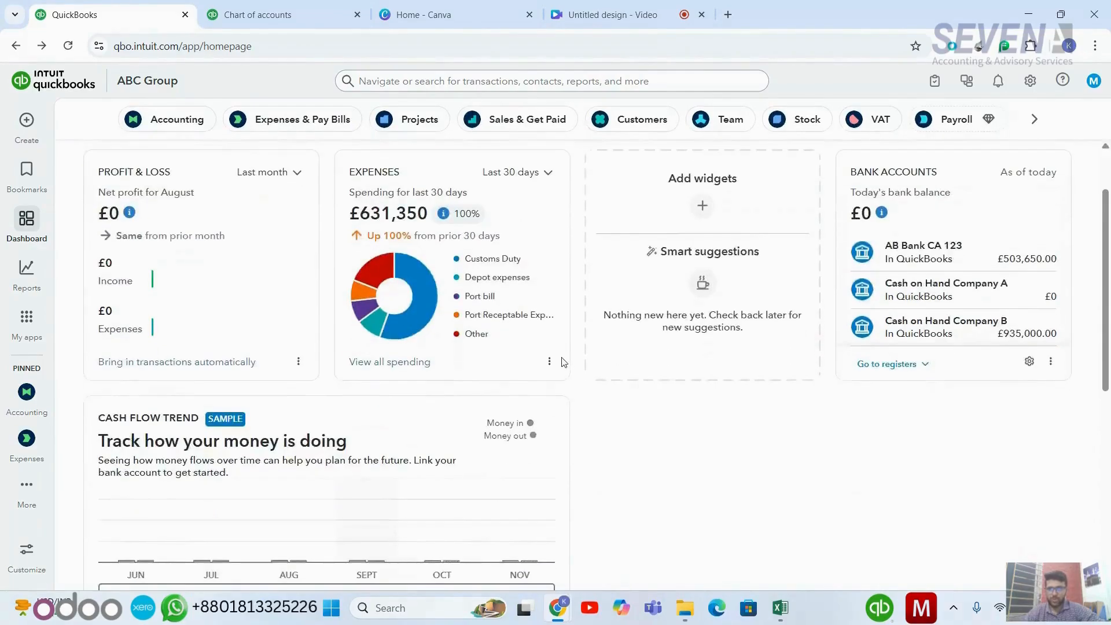
scroll(562, 362, "down", 5)
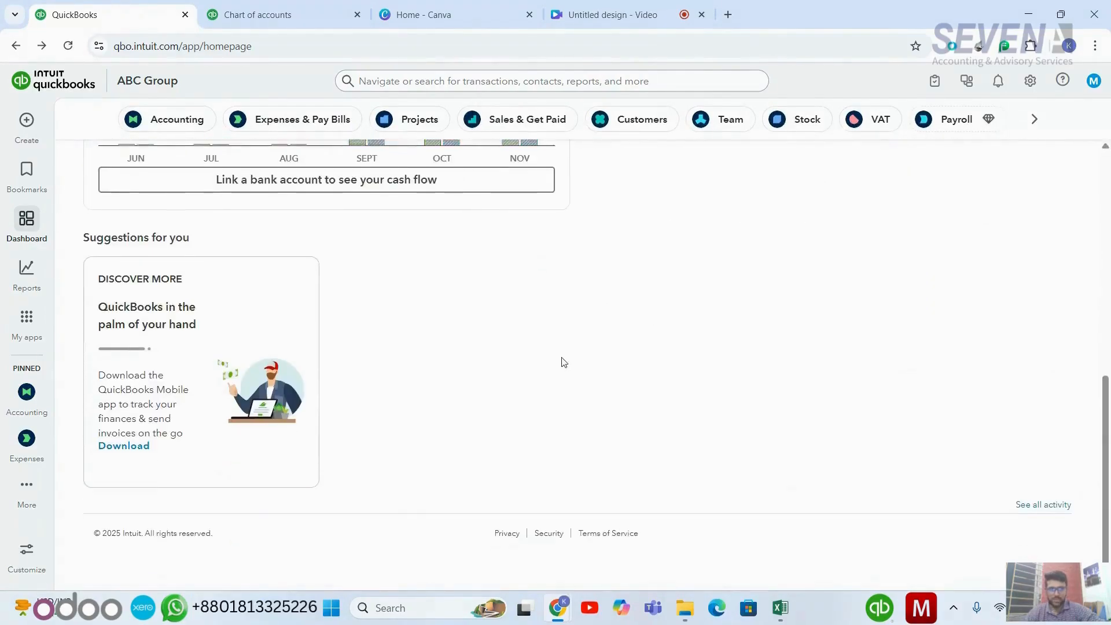
scroll(562, 362, "up", 10)
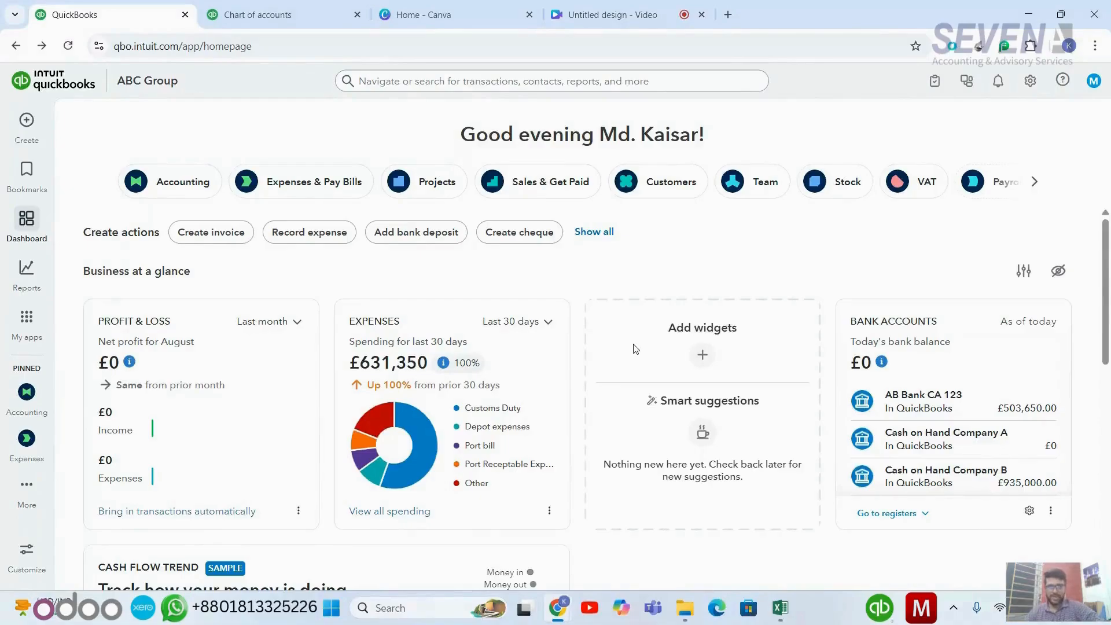
scroll(635, 349, "down", 4)
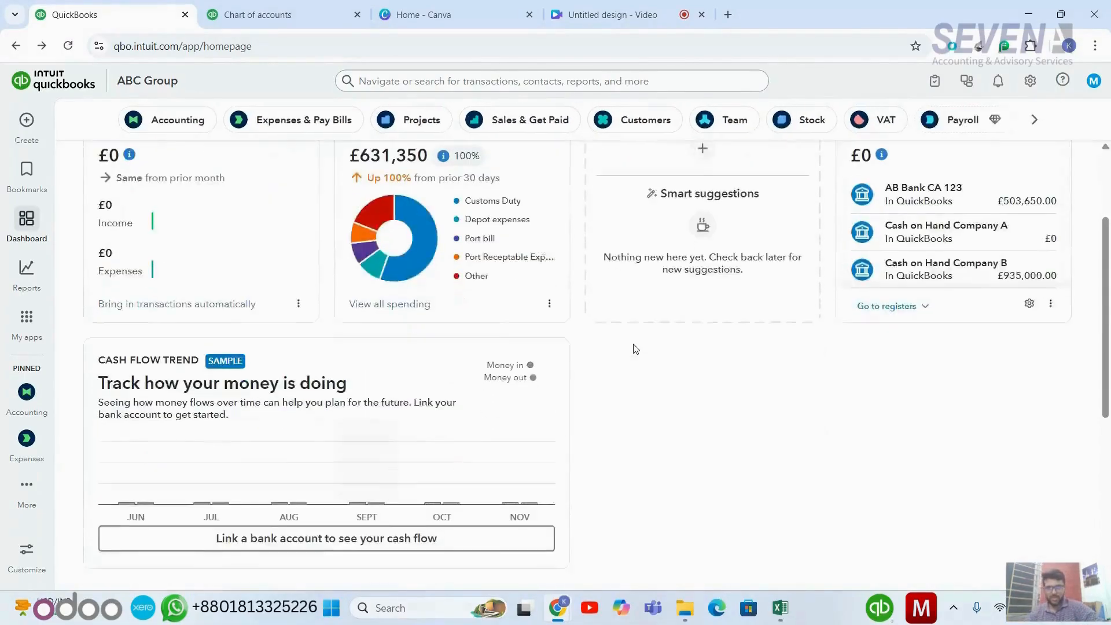
scroll(635, 348, "down", 3)
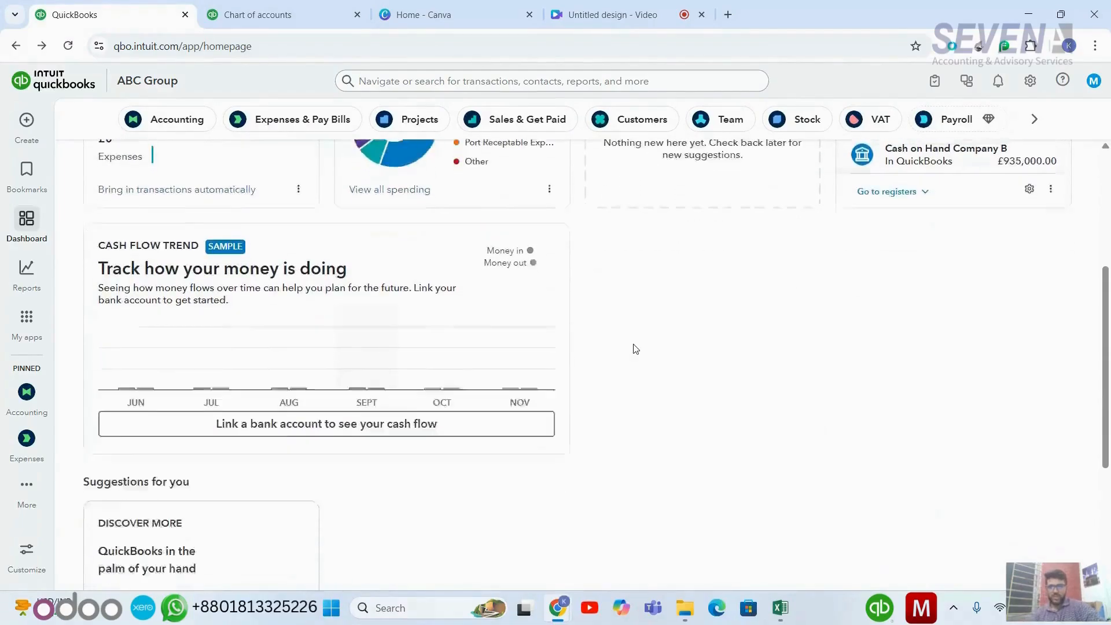
scroll(636, 349, "up", 7)
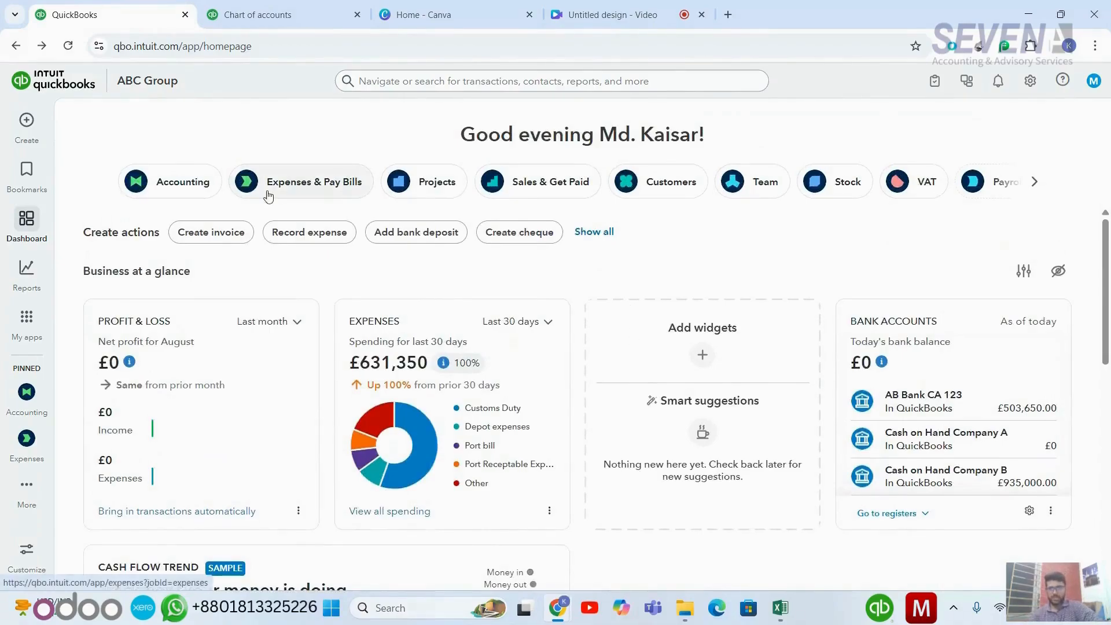
- Go to the Projects page listing projects 1001/25 to 1004/25
left_click(33, 136)
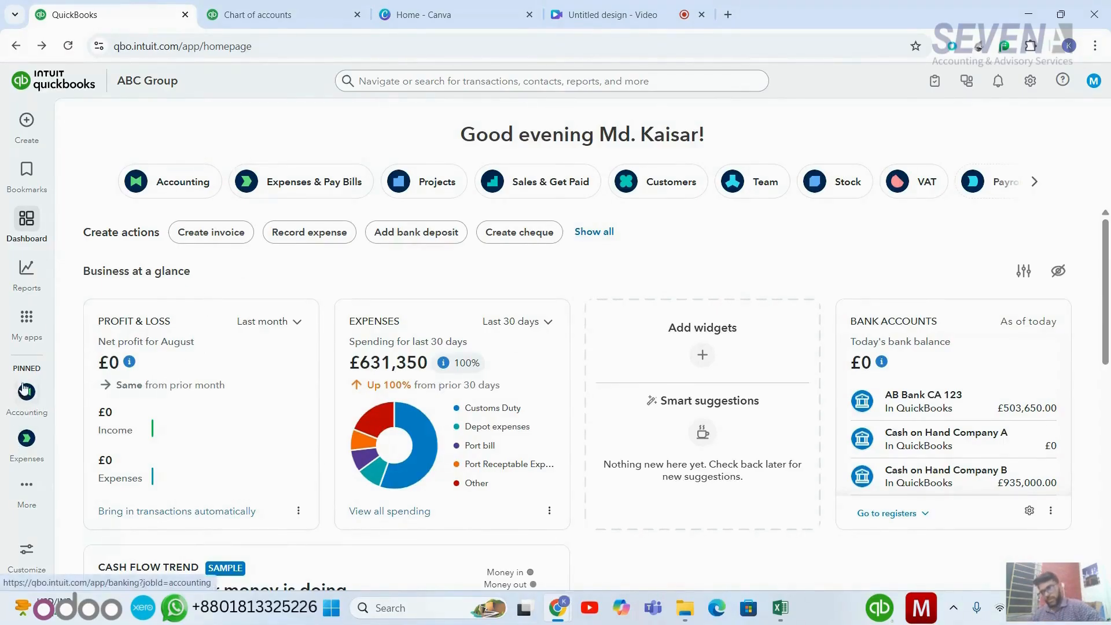
left_click(26, 486)
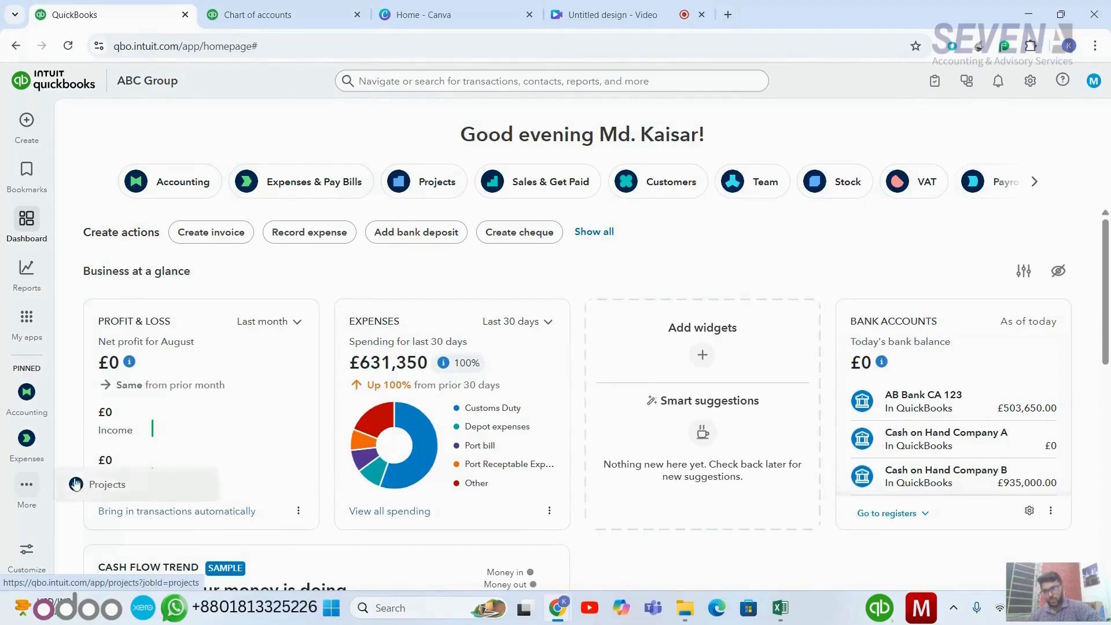
left_click(112, 485)
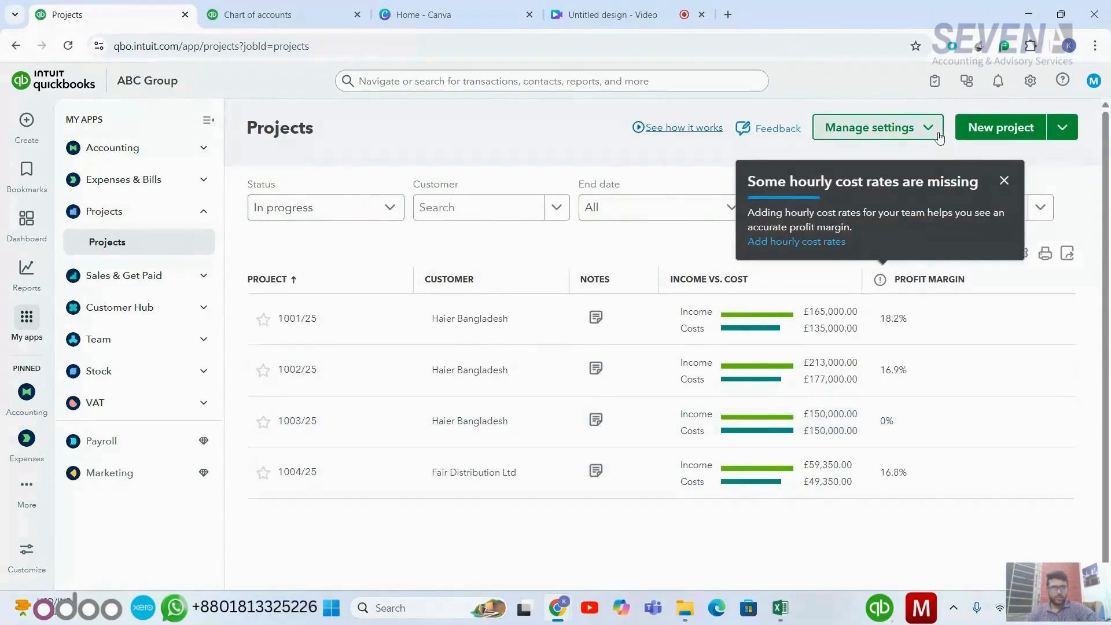
- Begin a new project named 1005/25 and choose Add new for its customer
left_click(975, 129)
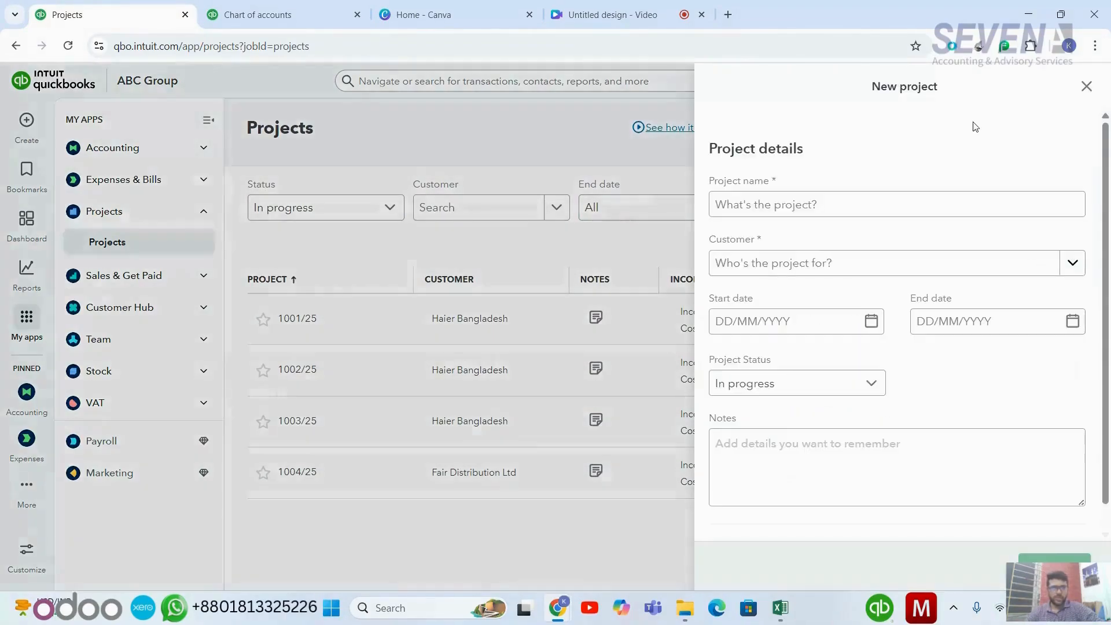
left_click(830, 207)
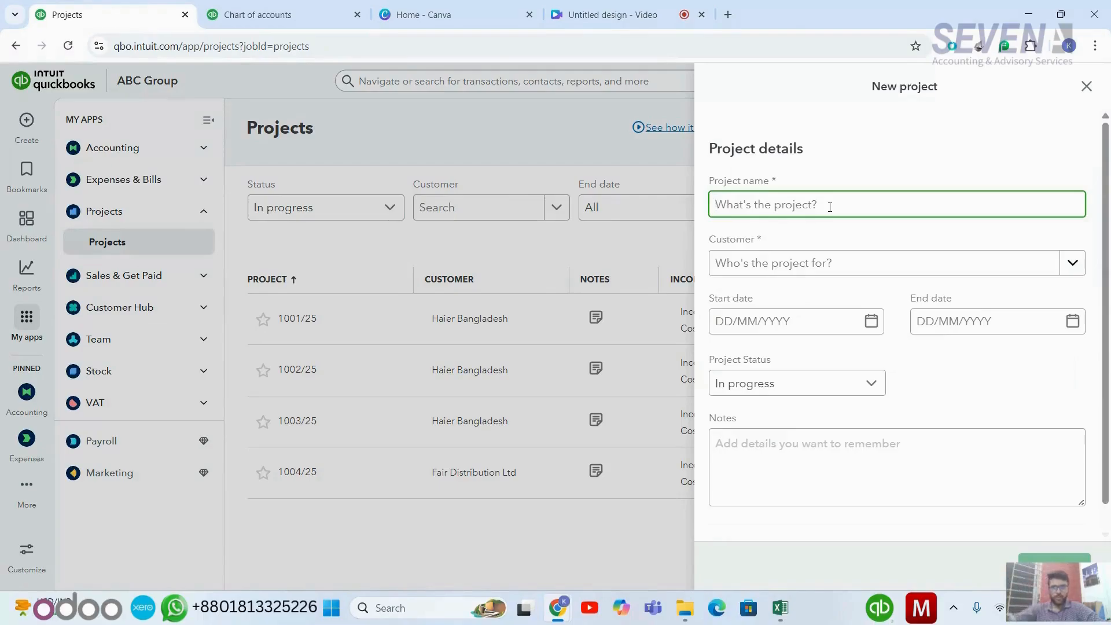
type("1005")
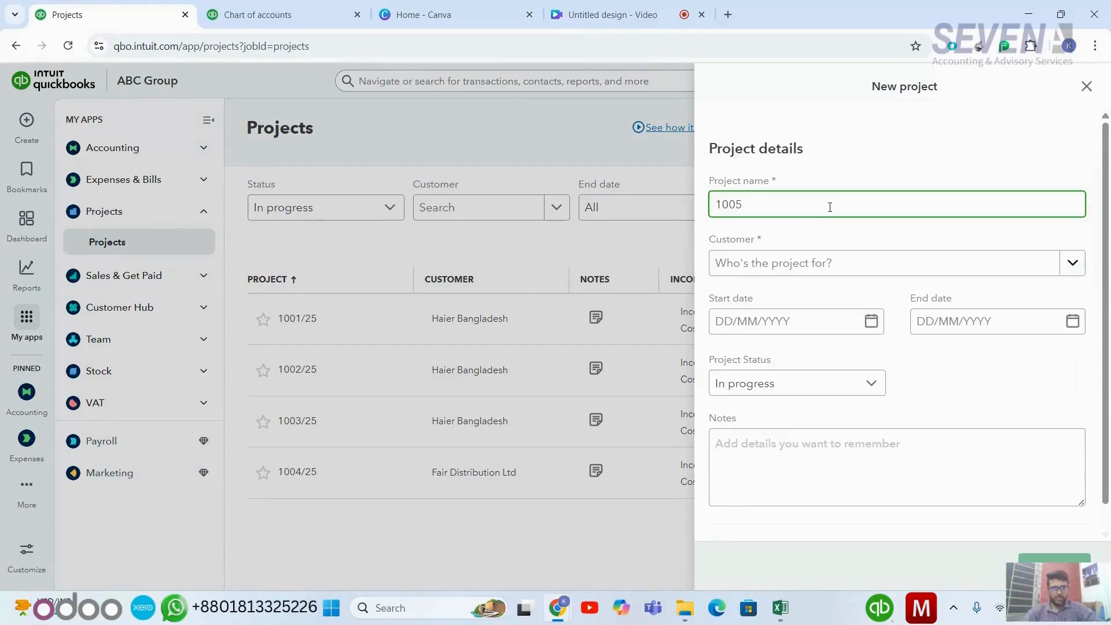
type("/25")
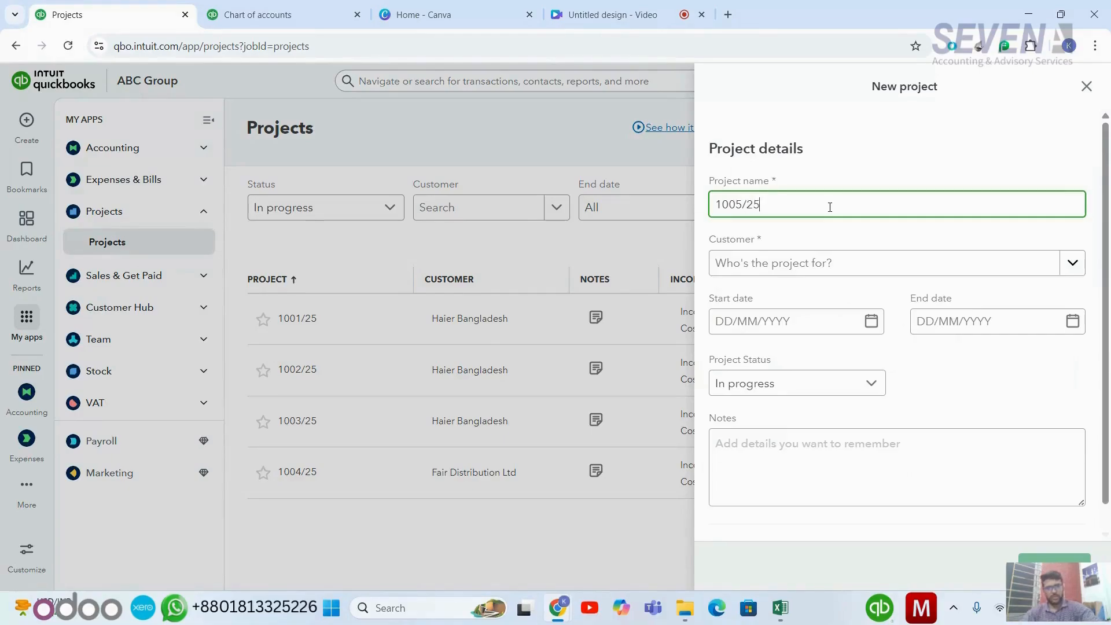
left_click(849, 263)
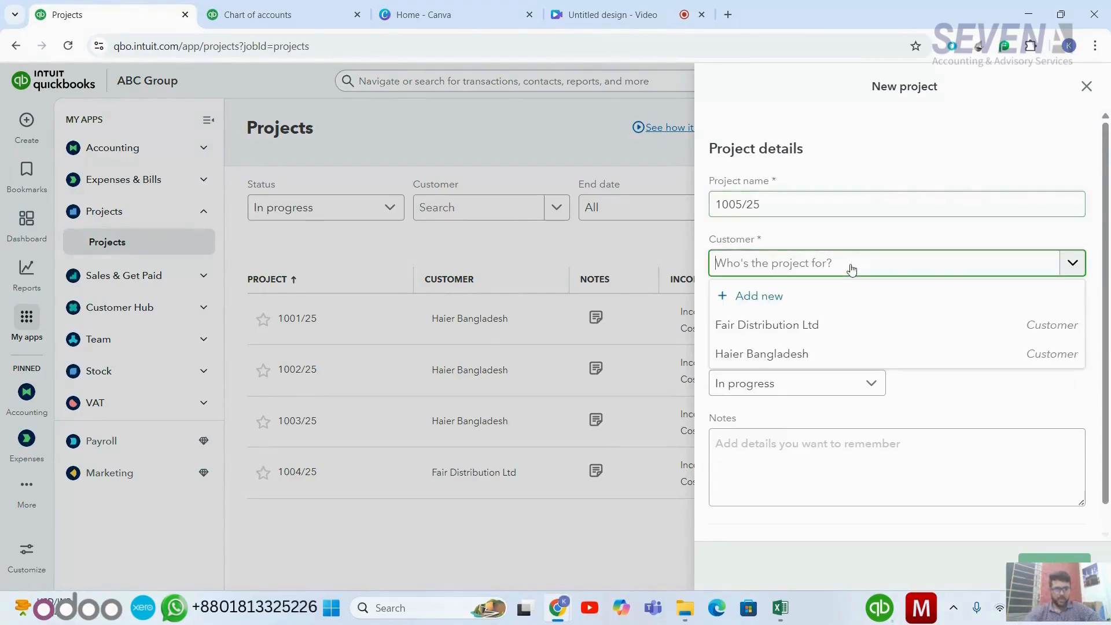
left_click(780, 298)
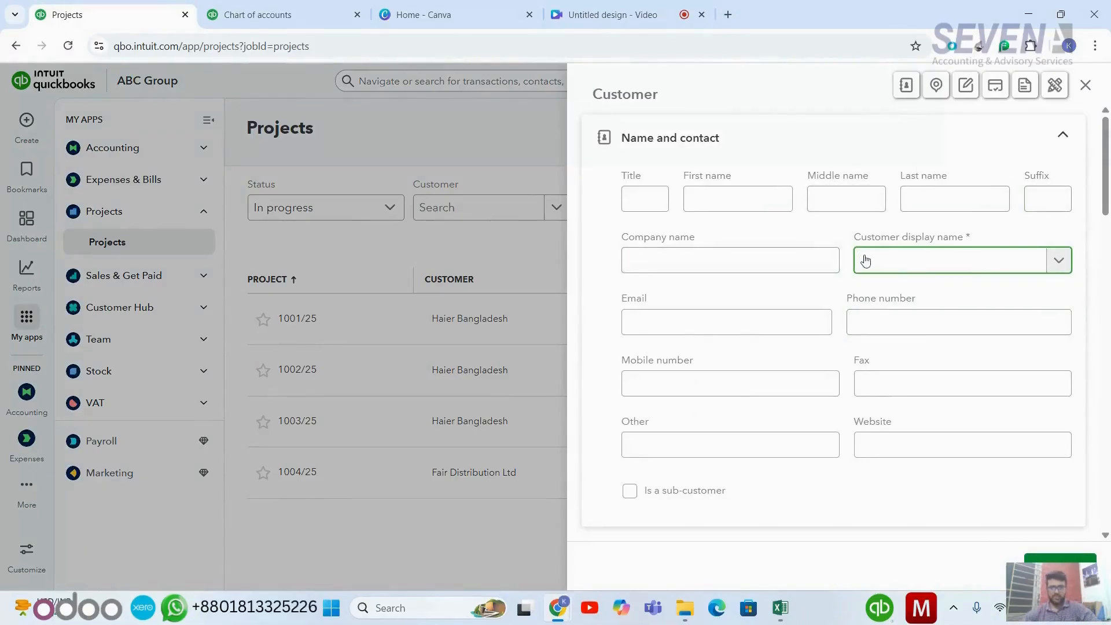
- Save new customer Rangs Electronics Ltd., using the same text as its company name
type("And")
key("BackSpace")
type("g")
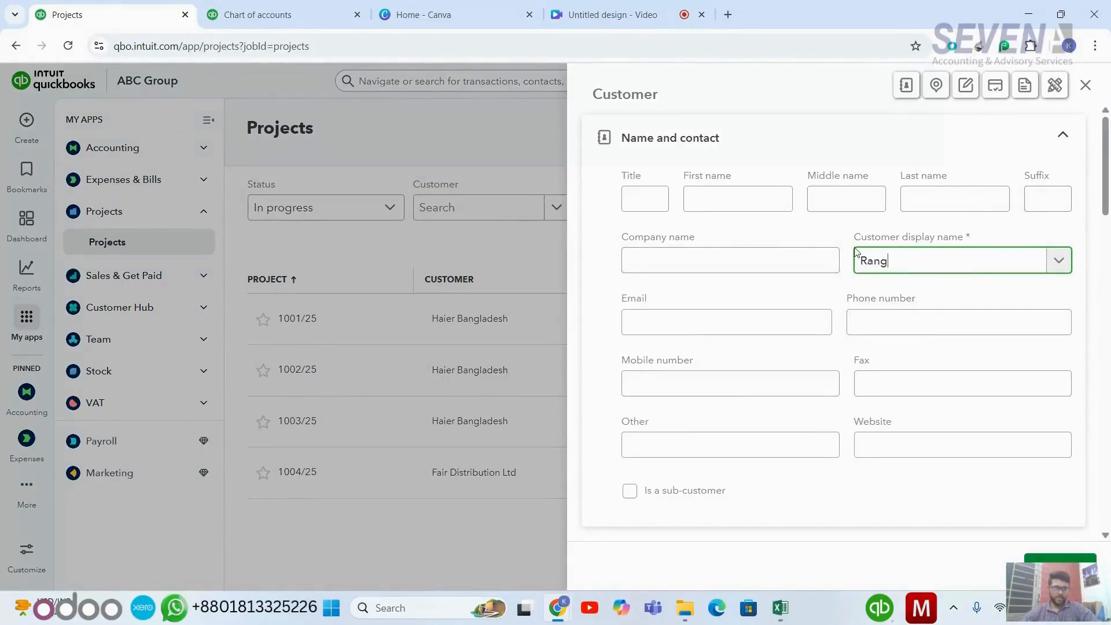
type("s Electronics Ltd")
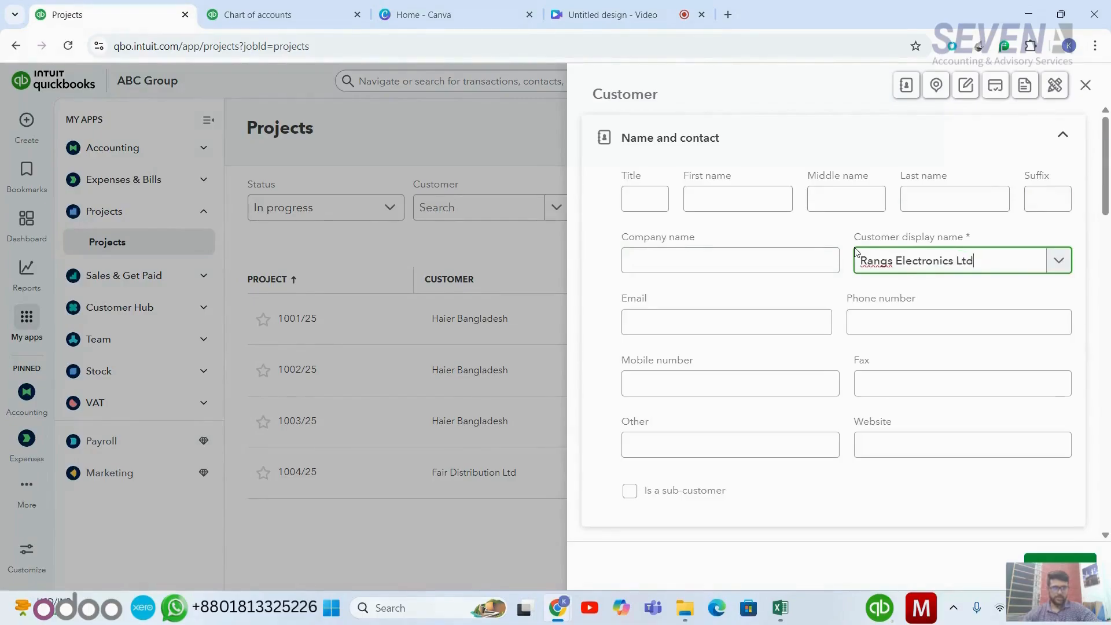
type(".")
key("shift+Left")
key("shift+Left")
key("shift+Left")
key("shift+Left")
key("shift+Left")
key("shift+Left")
key("shift+Left")
key("shift+Left")
key("shift+Left")
key("shift+Left")
key("shift+Left")
key("shift+Left")
key("shift+Left")
key("shift+Left")
key("shift+Left")
key("shift+Left")
key("shift+Left")
key("shift+Left")
key("shift+Left")
key("shift+Left")
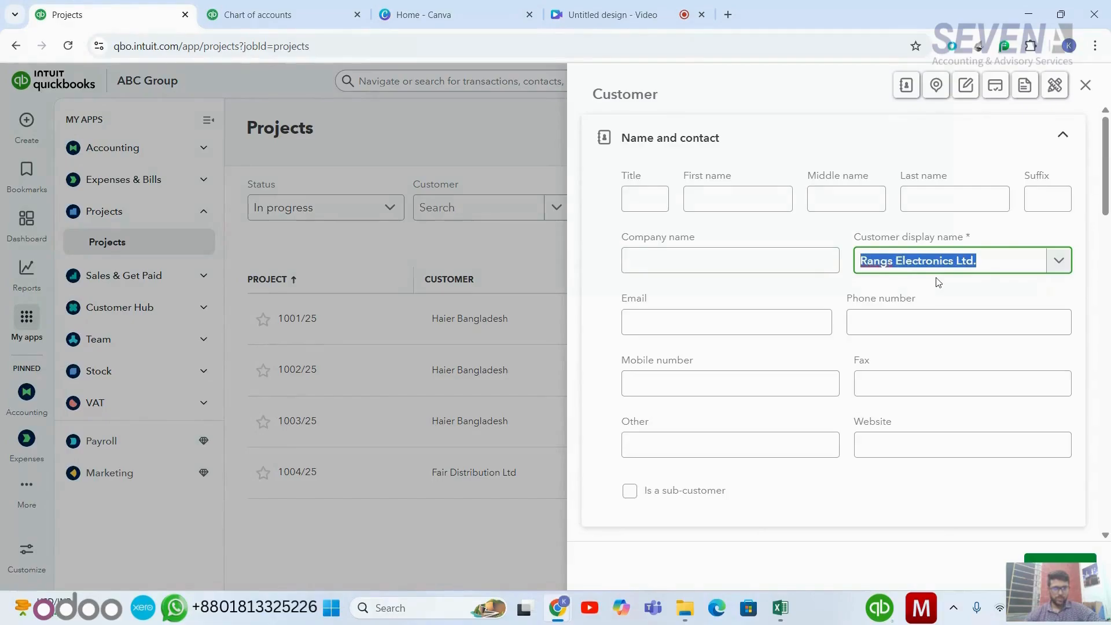
key("ctrl+c")
left_click(789, 264)
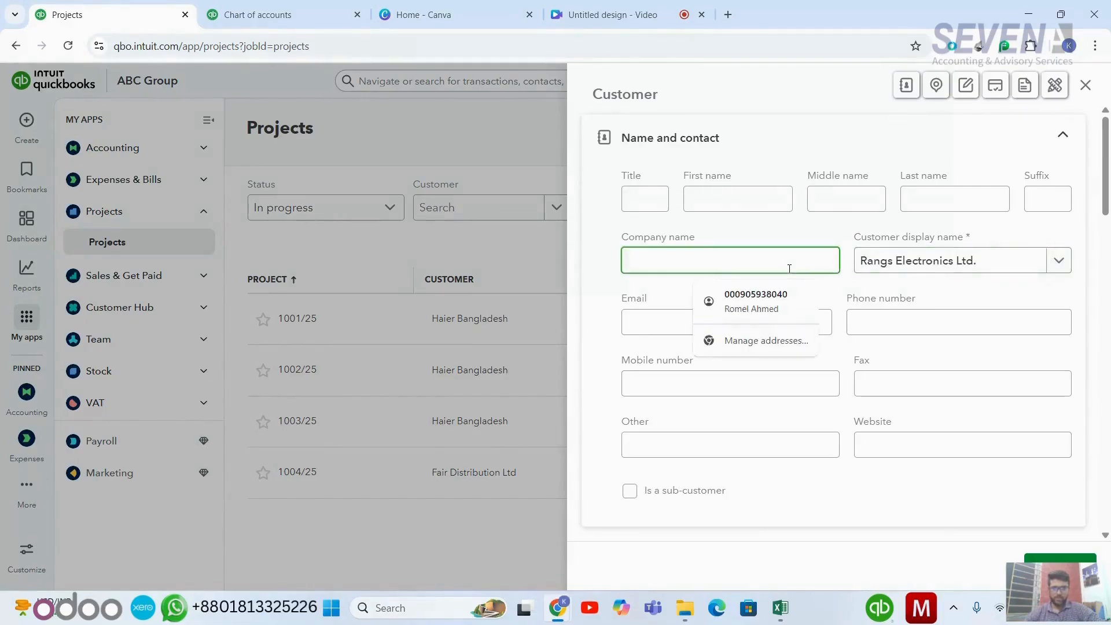
key("ctrl+v")
left_click(1069, 559)
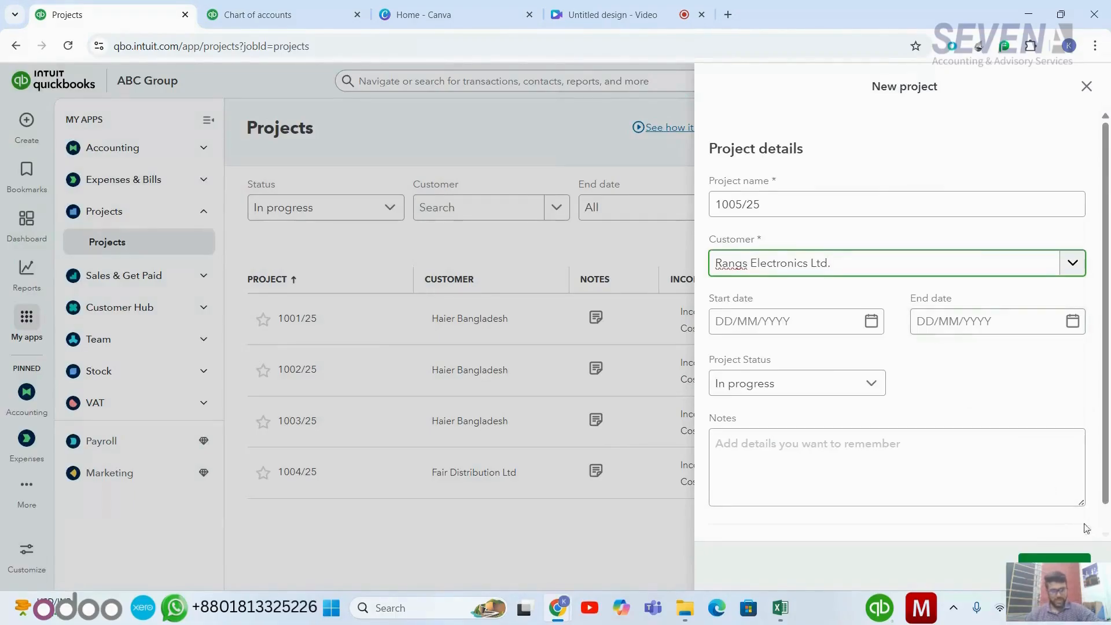
- Set the project start date to 18/09/2025, keeping the status In progress
scroll(1015, 378, "down", 2)
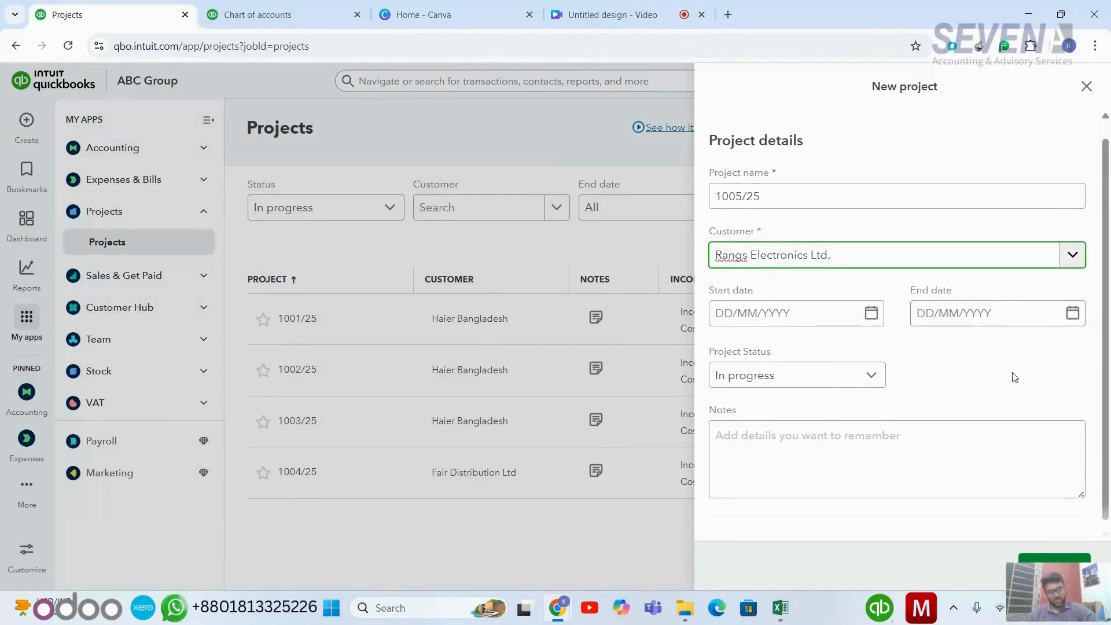
left_click(871, 295)
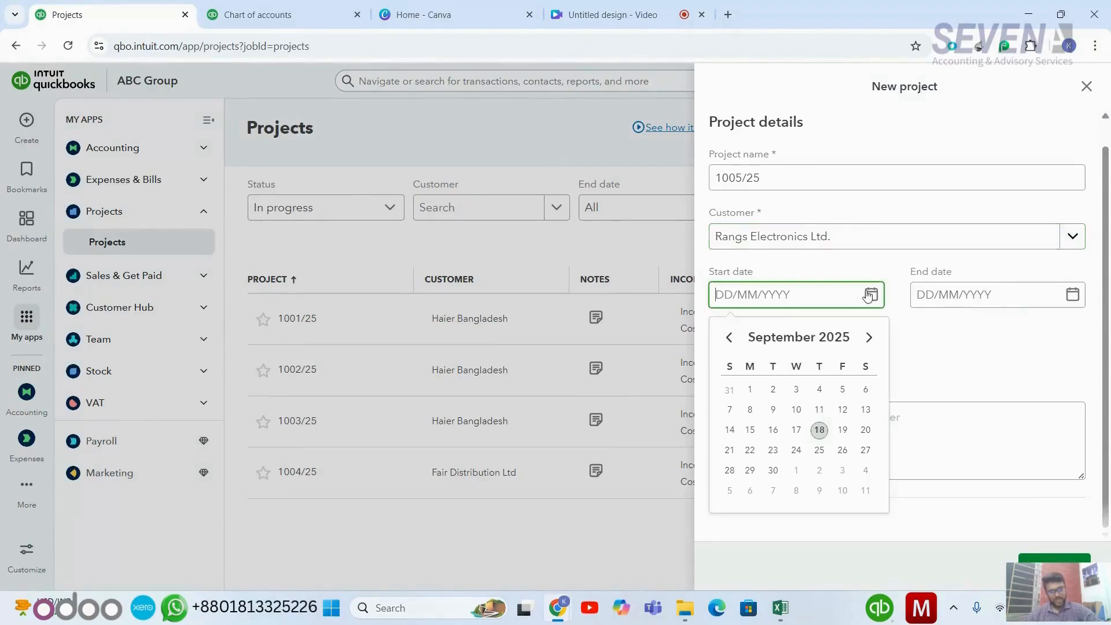
left_click(819, 430)
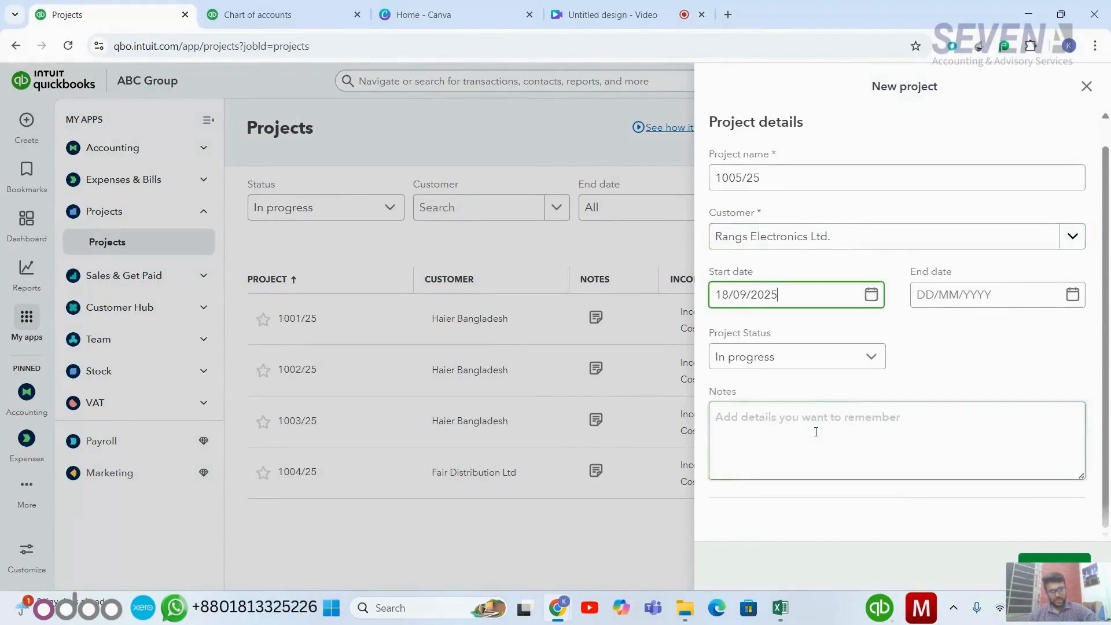
left_click(873, 354)
left_click(873, 354)
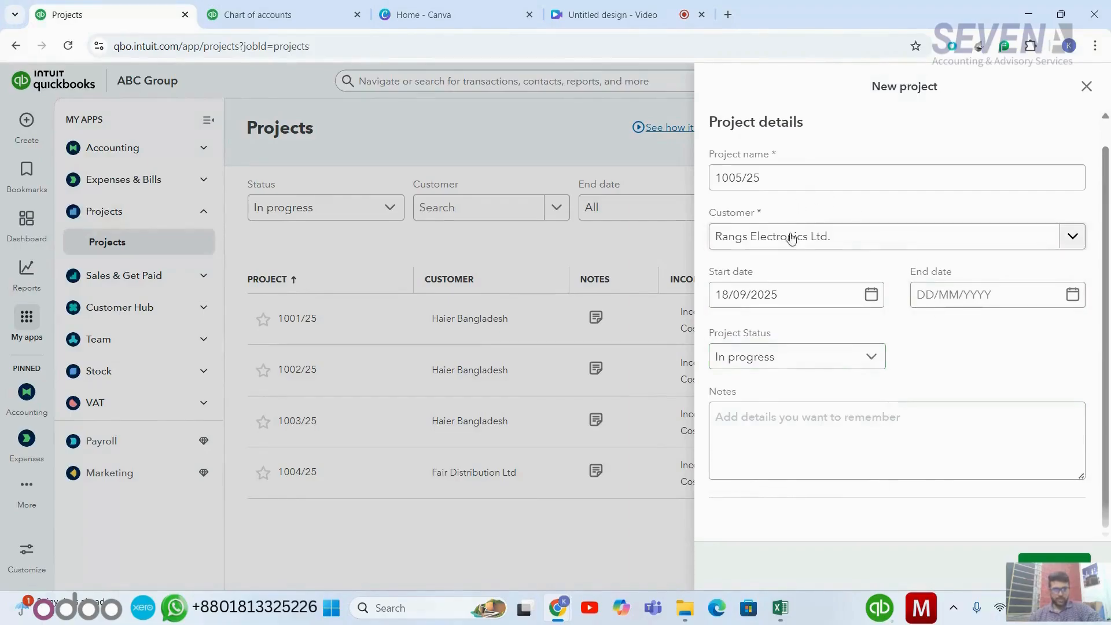
- Add notes 'Container: 20'', 'Qty : 120', 'Product name: AC parts' and save the project
left_click(813, 441)
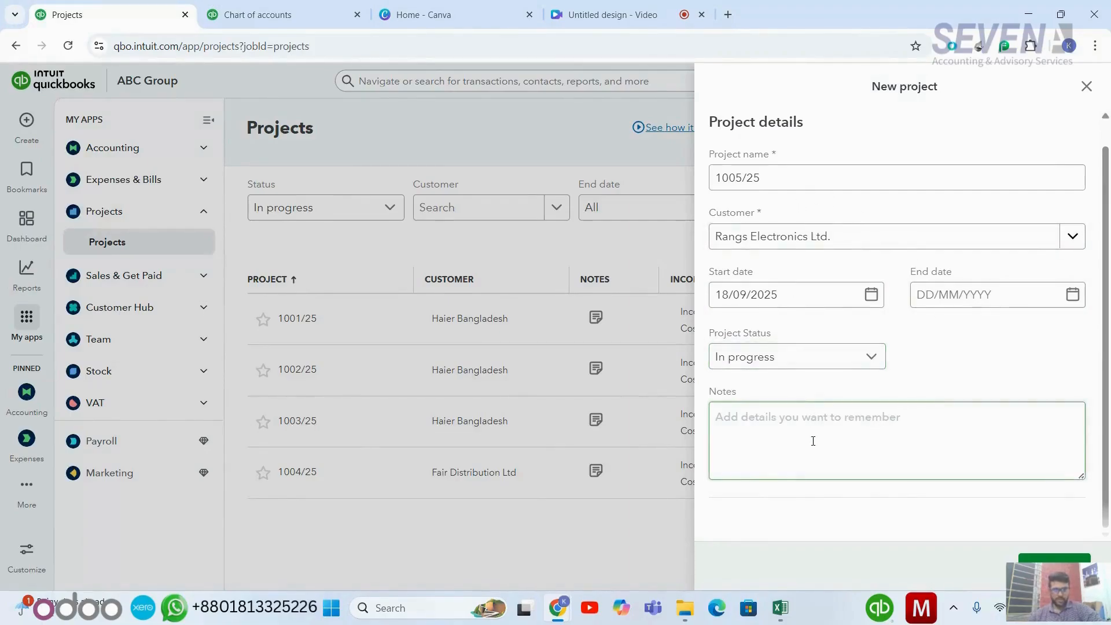
left_click(813, 441)
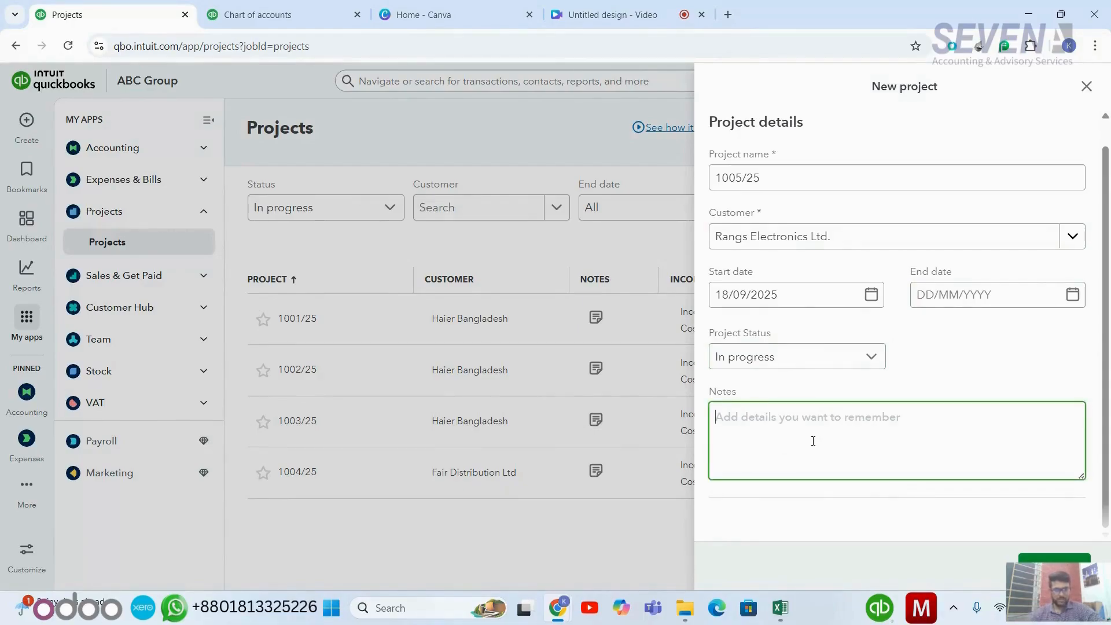
type("C")
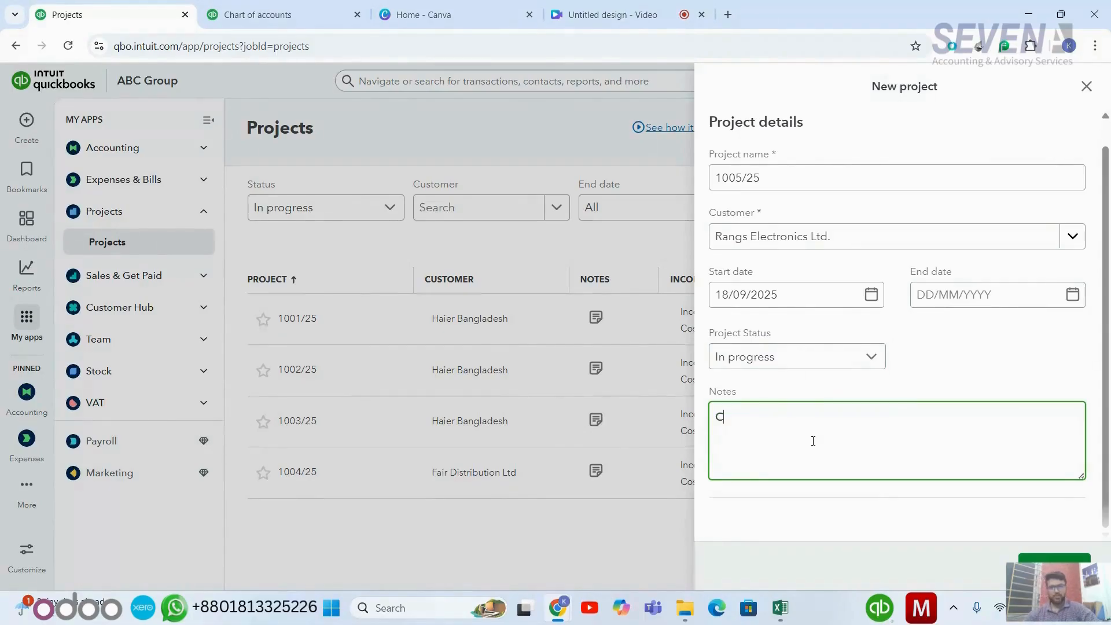
type("ont")
key("BackSpace")
key("BackSpace")
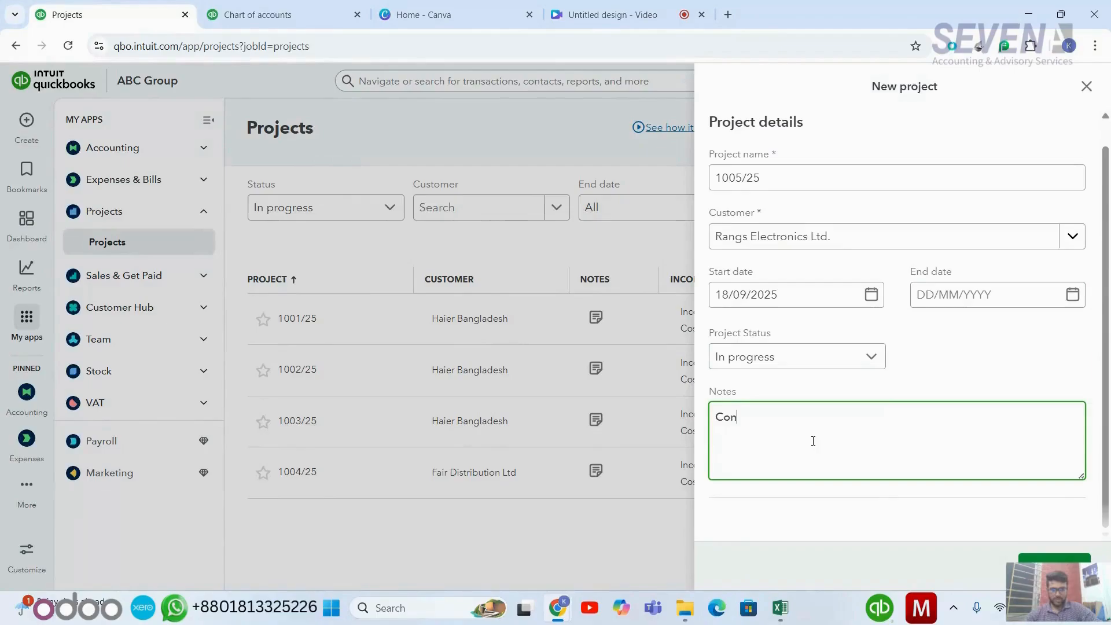
type("ntainer: 20'")
key("Return")
type("Qty : 120")
key("Return")
type("Product name: AC parts")
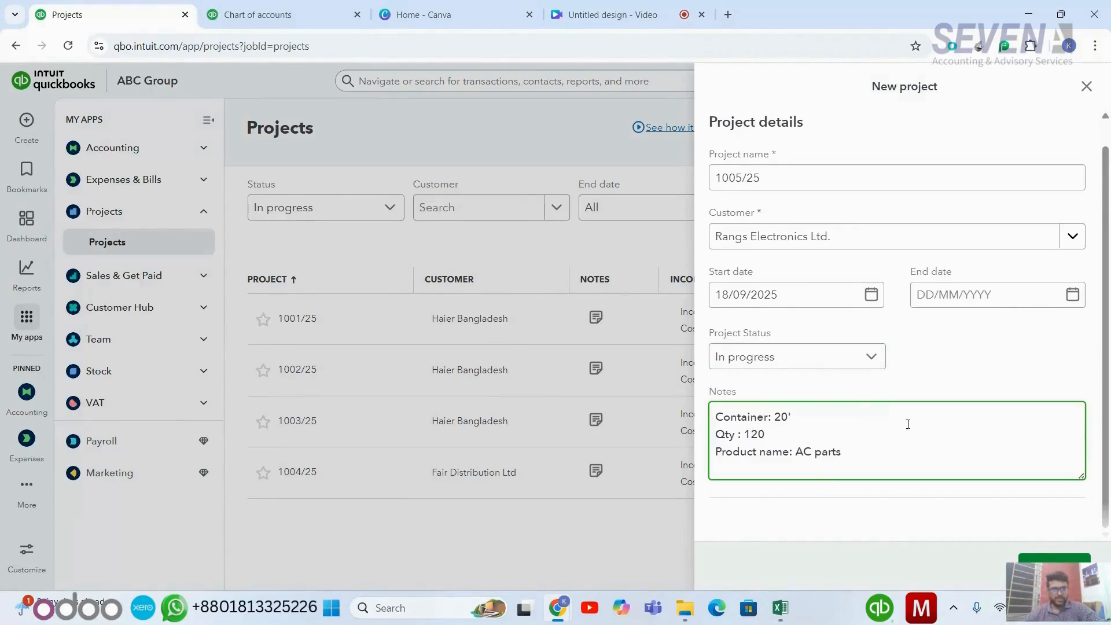
scroll(846, 432, "up", 1)
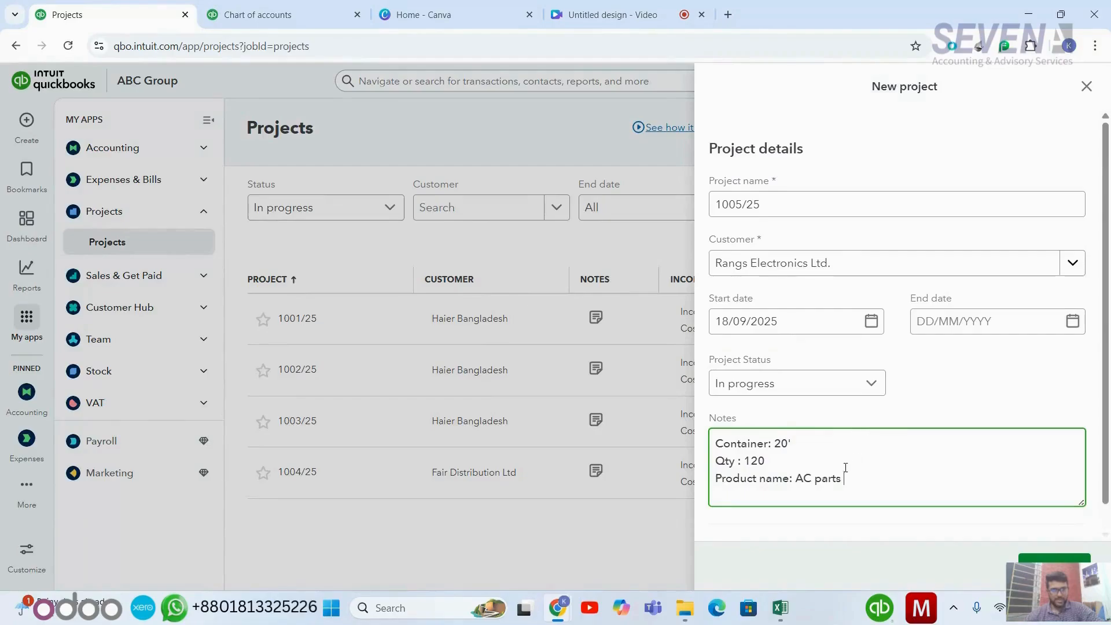
right_click(808, 480)
left_click(793, 480)
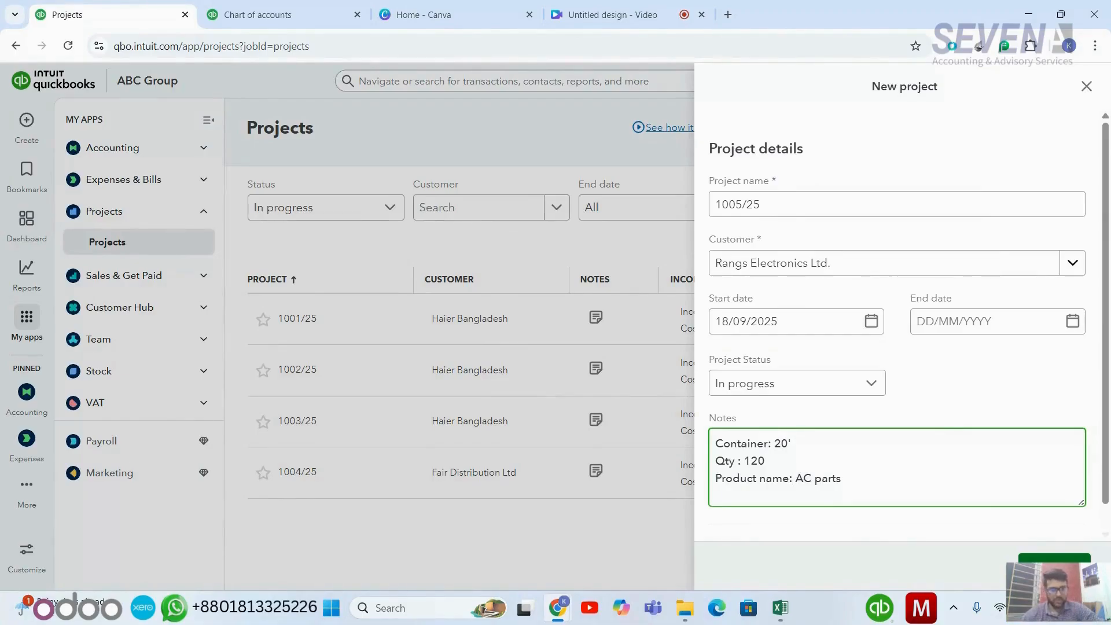
left_click(1055, 570)
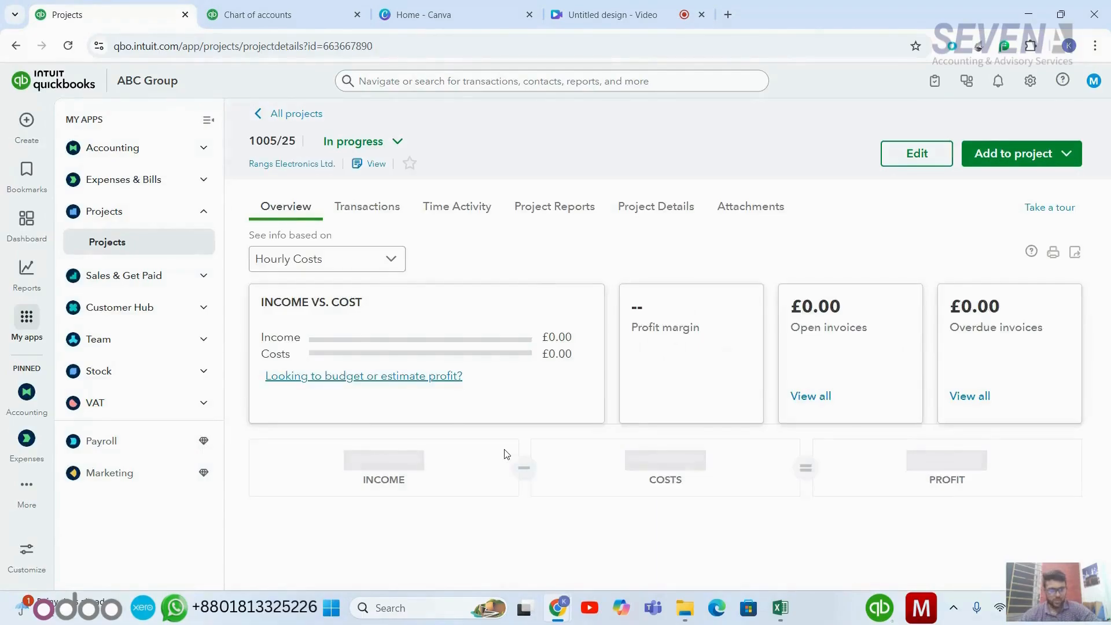
- Review the 1005/25 project overview, then return to the home dashboard
scroll(506, 455, "down", 2)
scroll(499, 404, "up", 1)
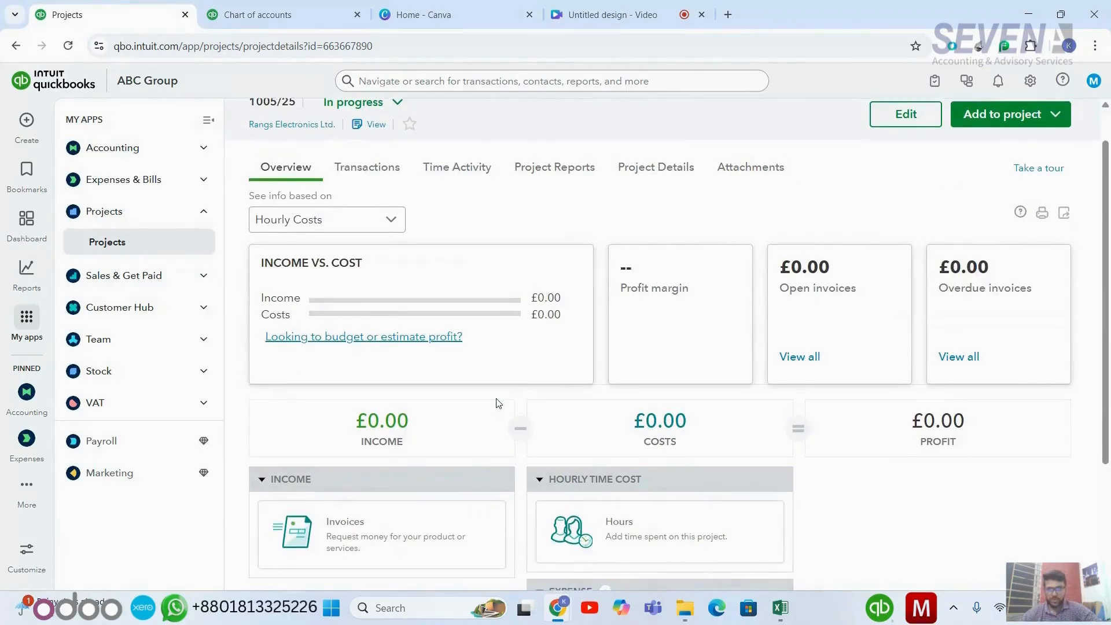
scroll(499, 404, "down", 1)
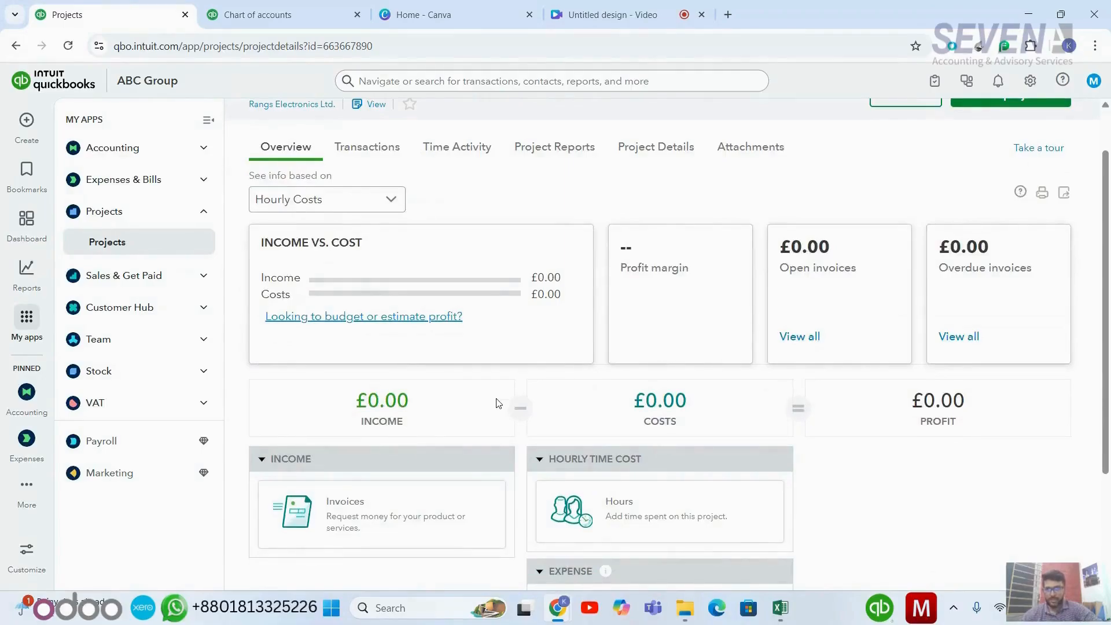
scroll(499, 403, "up", 3)
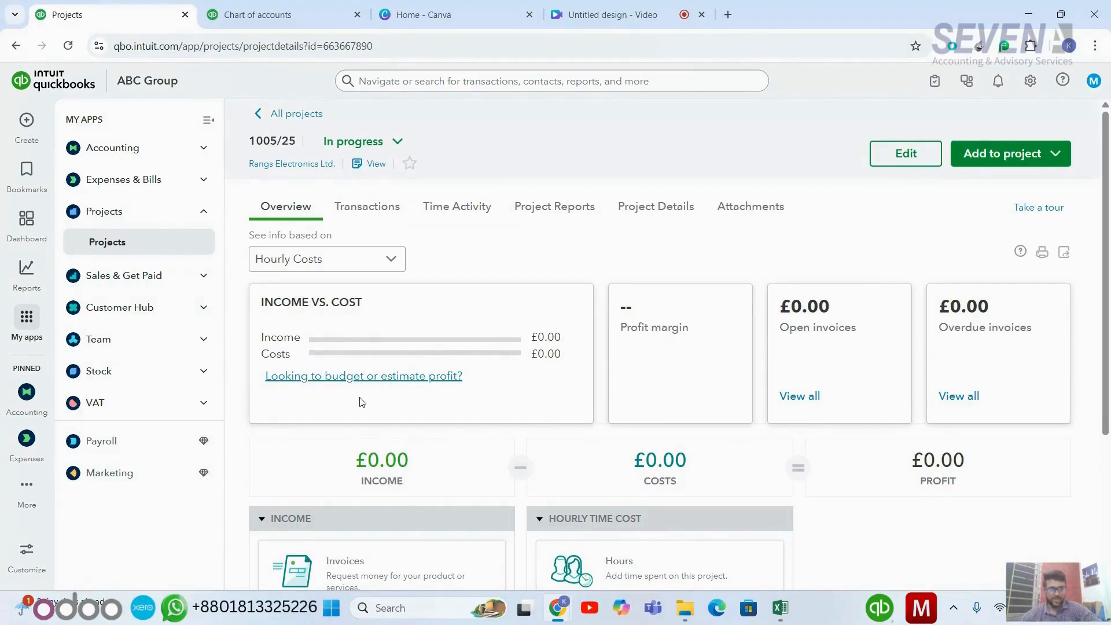
scroll(362, 402, "down", 1)
scroll(359, 399, "up", 1)
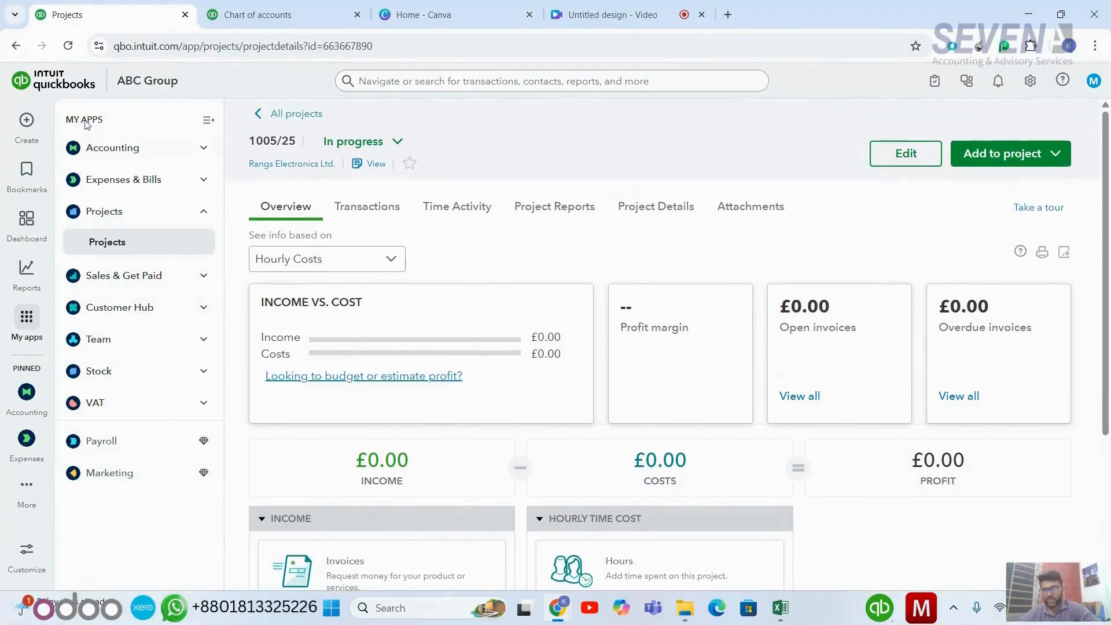
left_click(61, 88)
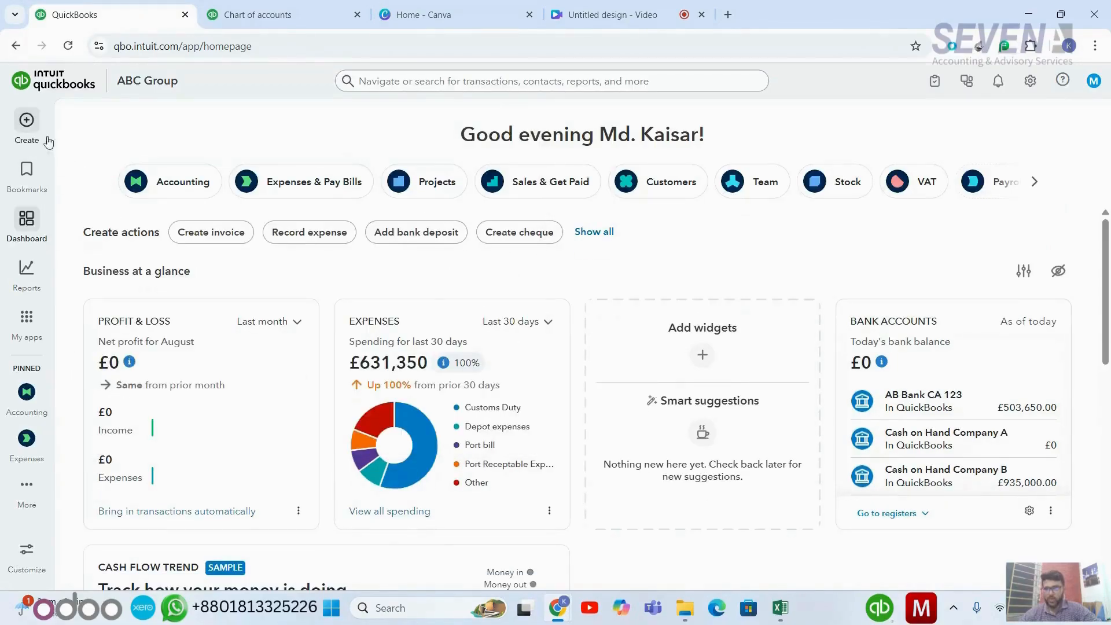
- Open a new Expense form from the + Create menu
left_click(27, 127)
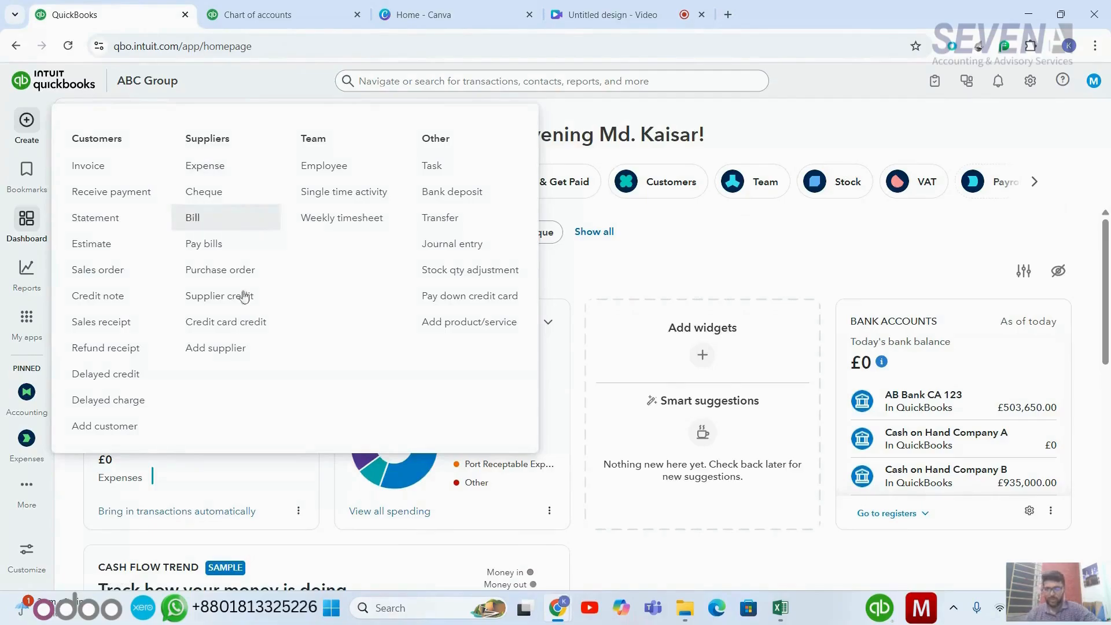
left_click(226, 165)
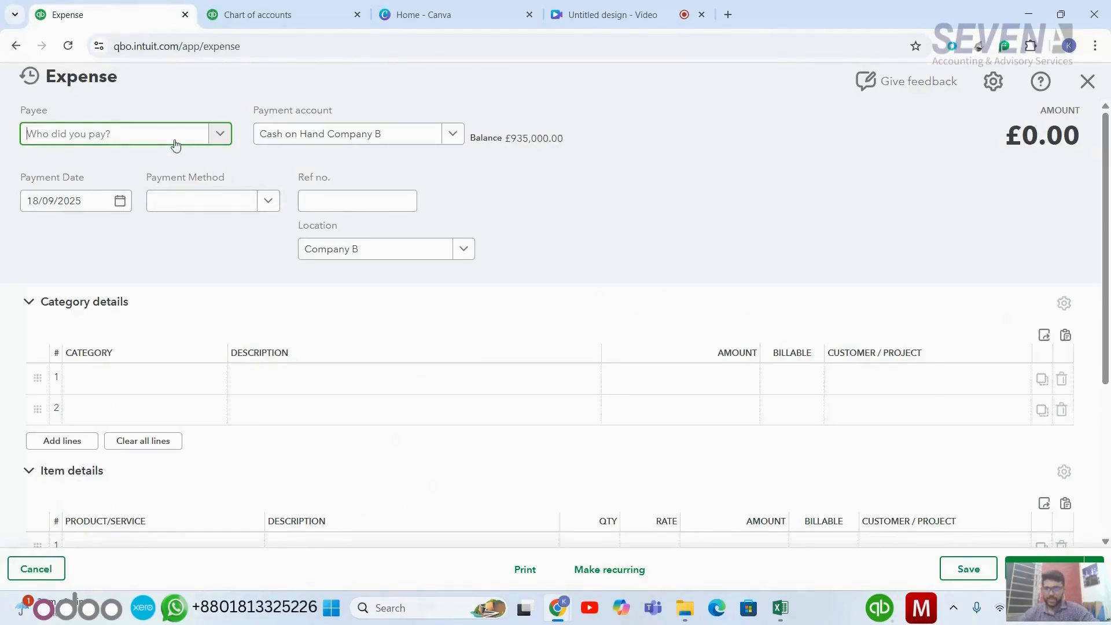
- Pick the employee as payee and add a new category account 'Advance to employees'
type("nof")
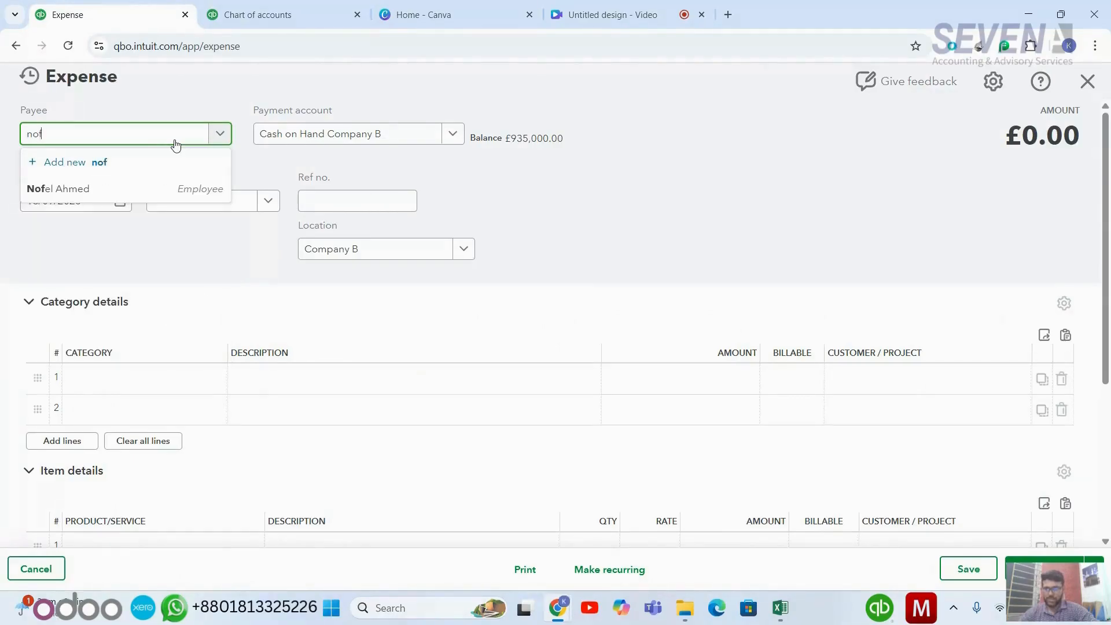
left_click(145, 190)
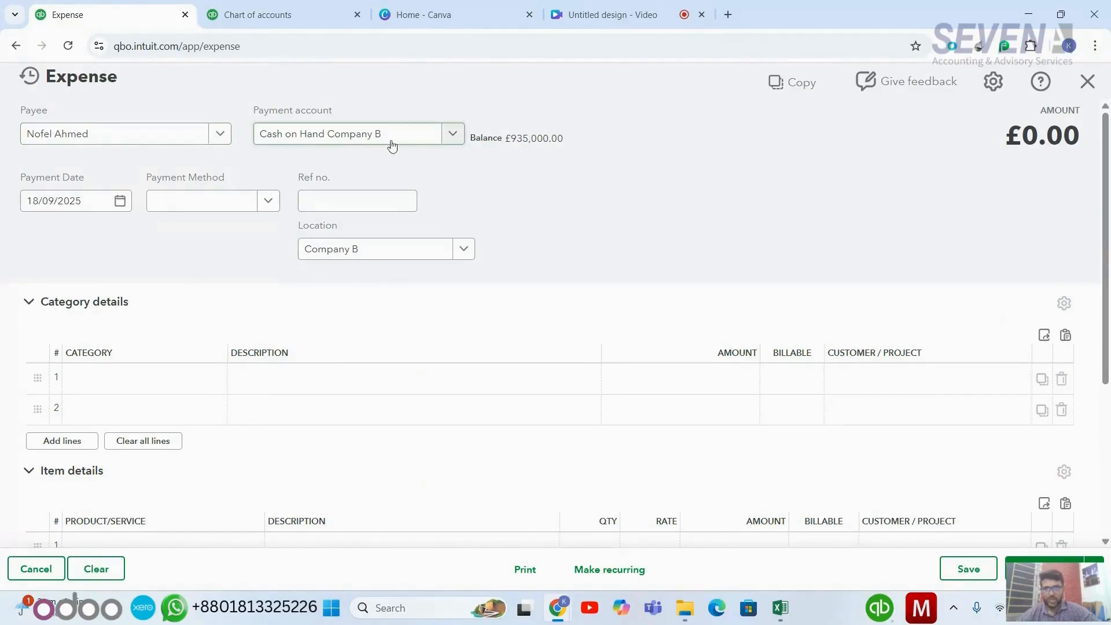
scroll(293, 310, "down", 1)
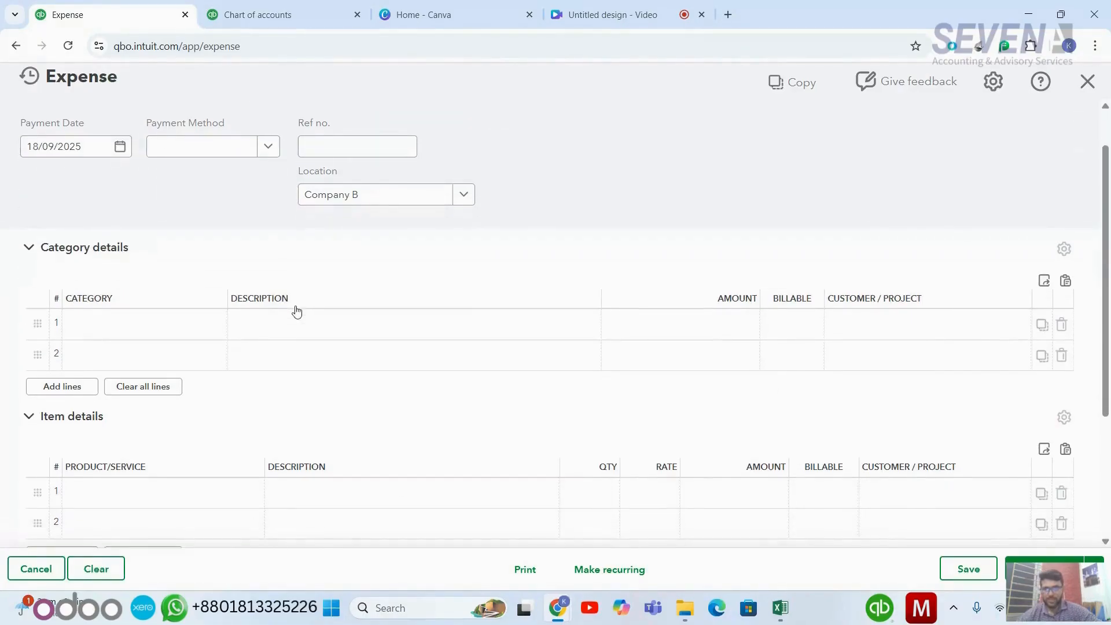
left_click(193, 323)
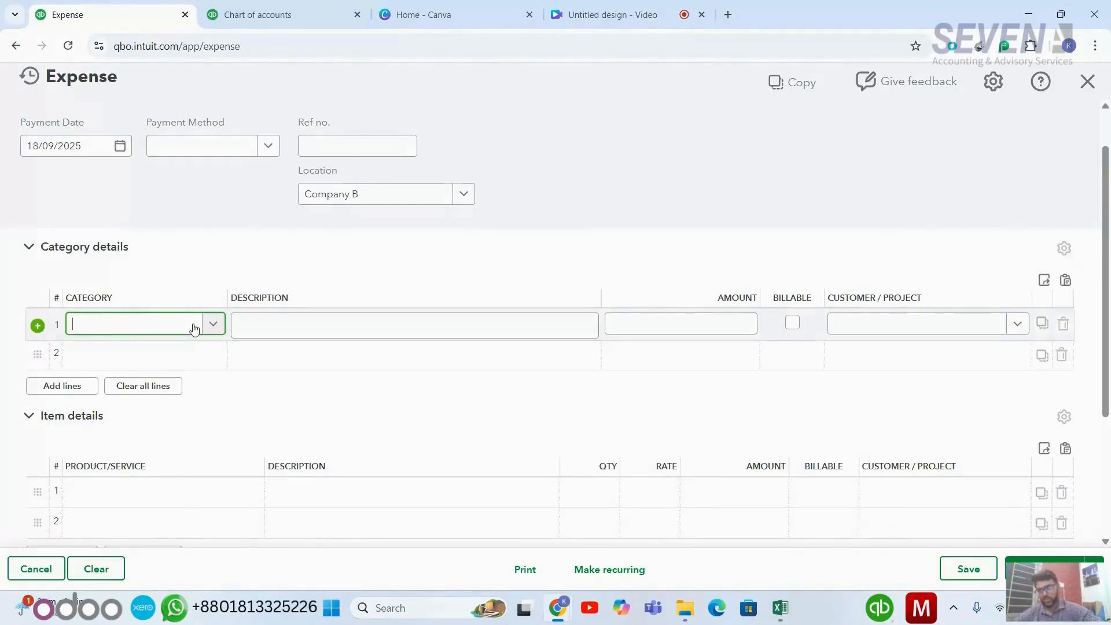
type("Ad")
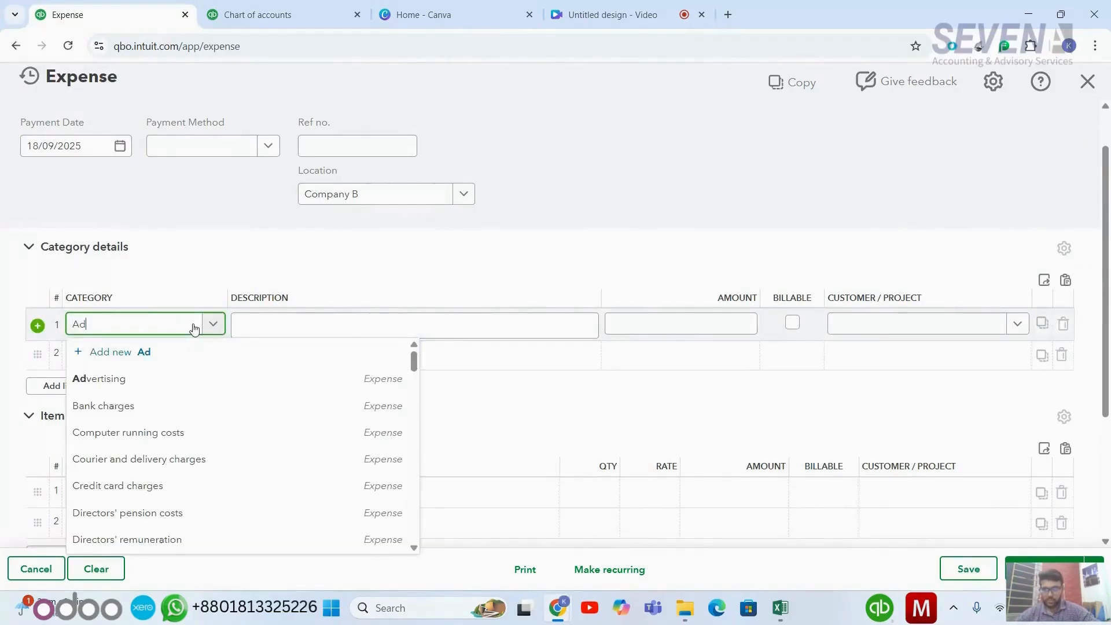
type("vance to e")
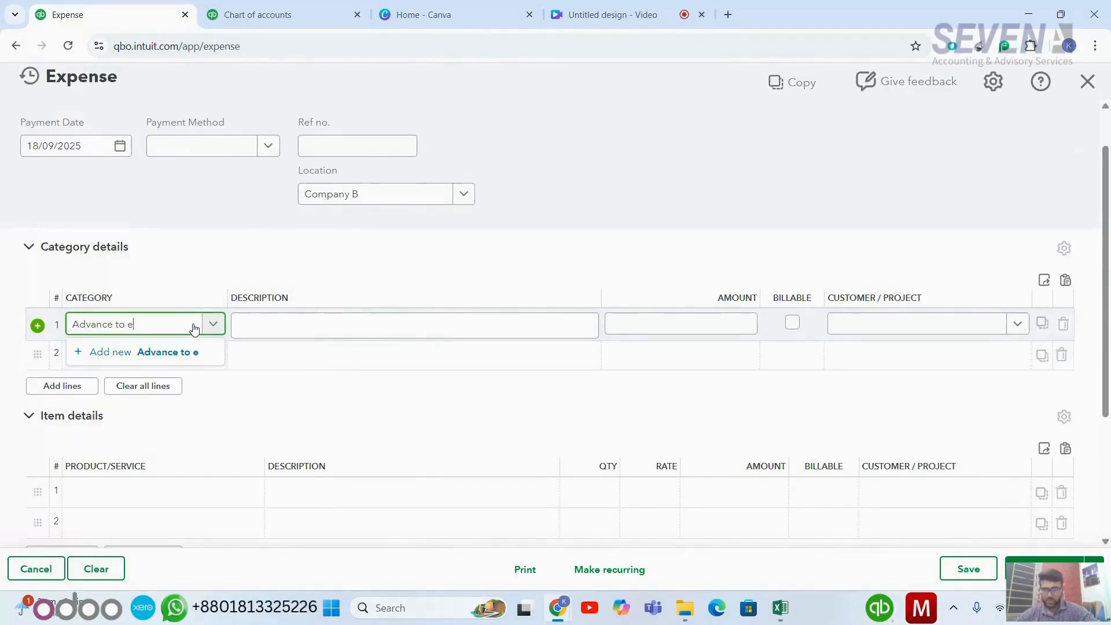
type("mployyes")
key("BackSpace")
key("BackSpace")
key("BackSpace")
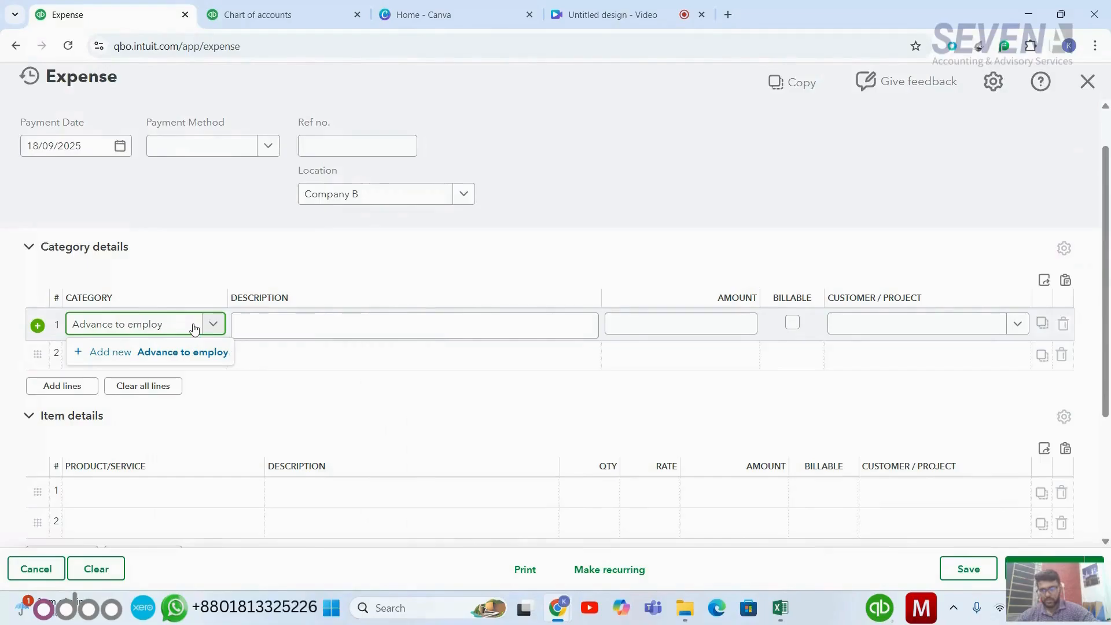
type("ees")
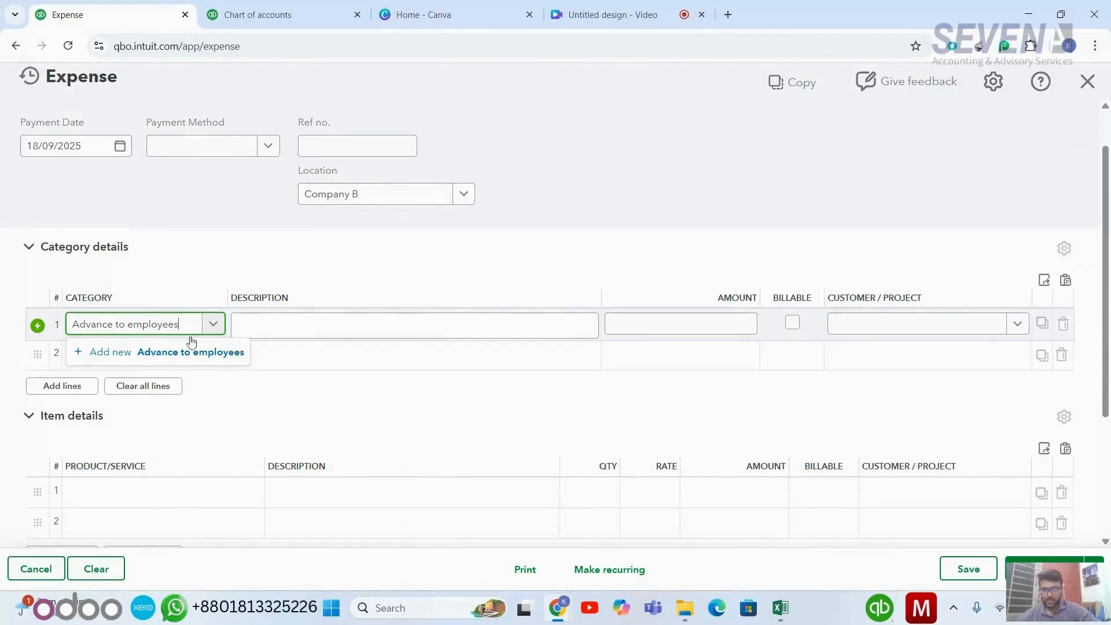
left_click(179, 358)
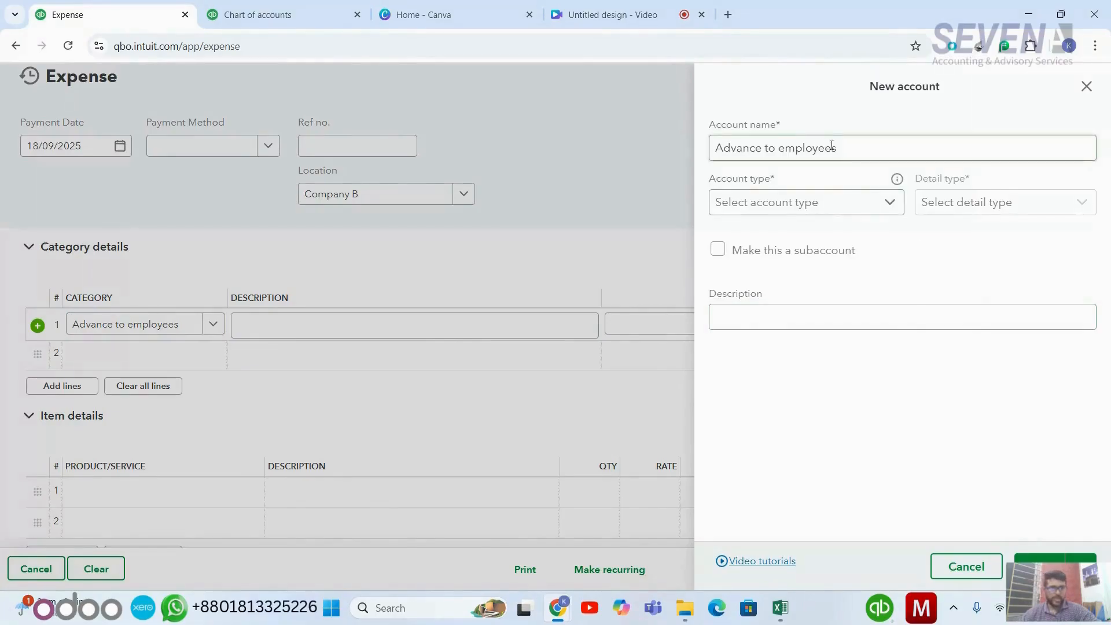
- Save Advance to employees as Current assets with detail type Other current assets
left_click(845, 199)
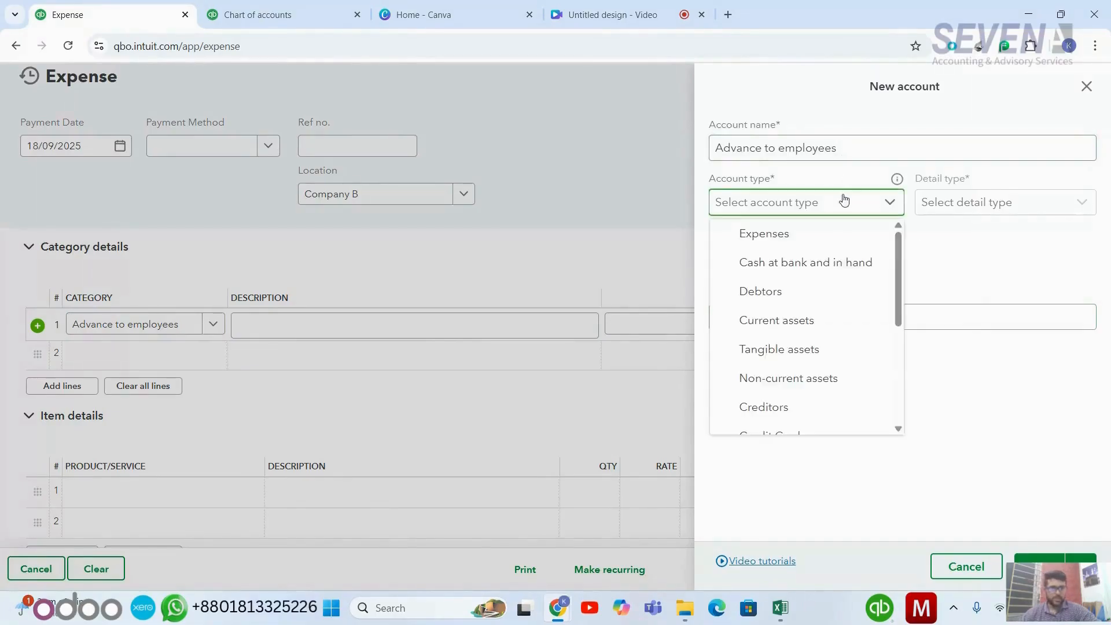
left_click(793, 320)
left_click(990, 213)
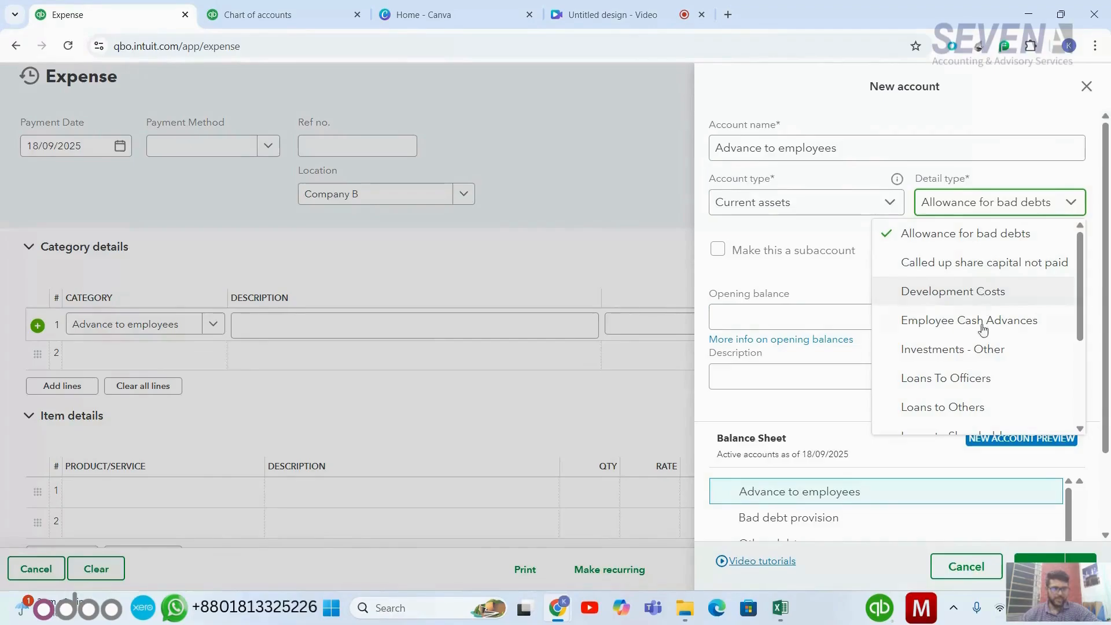
scroll(980, 337, "down", 3)
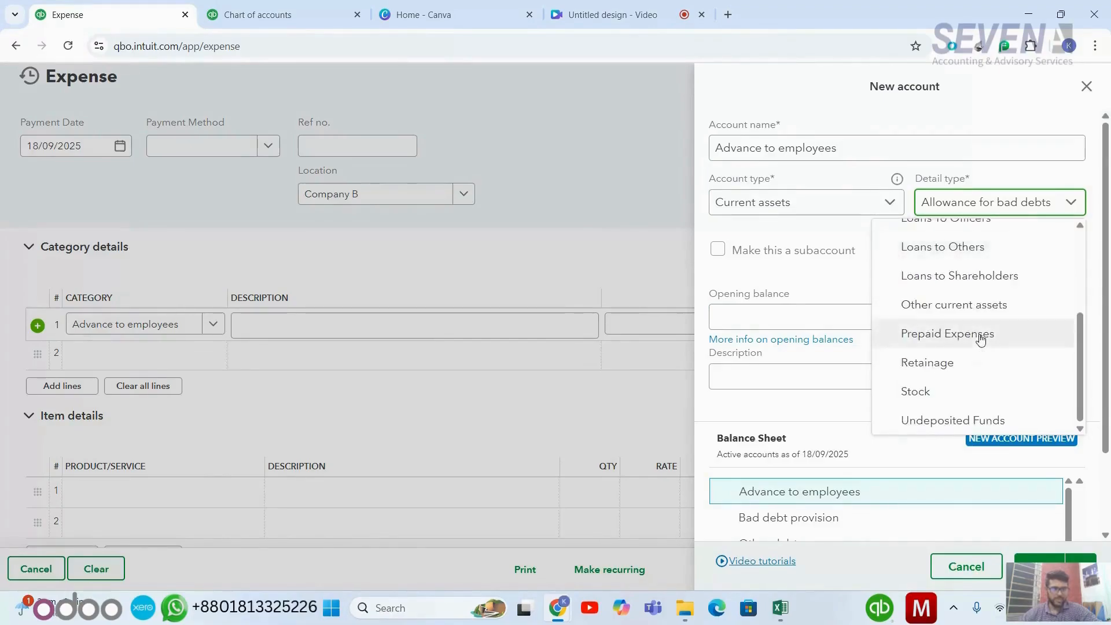
scroll(980, 339, "up", 3)
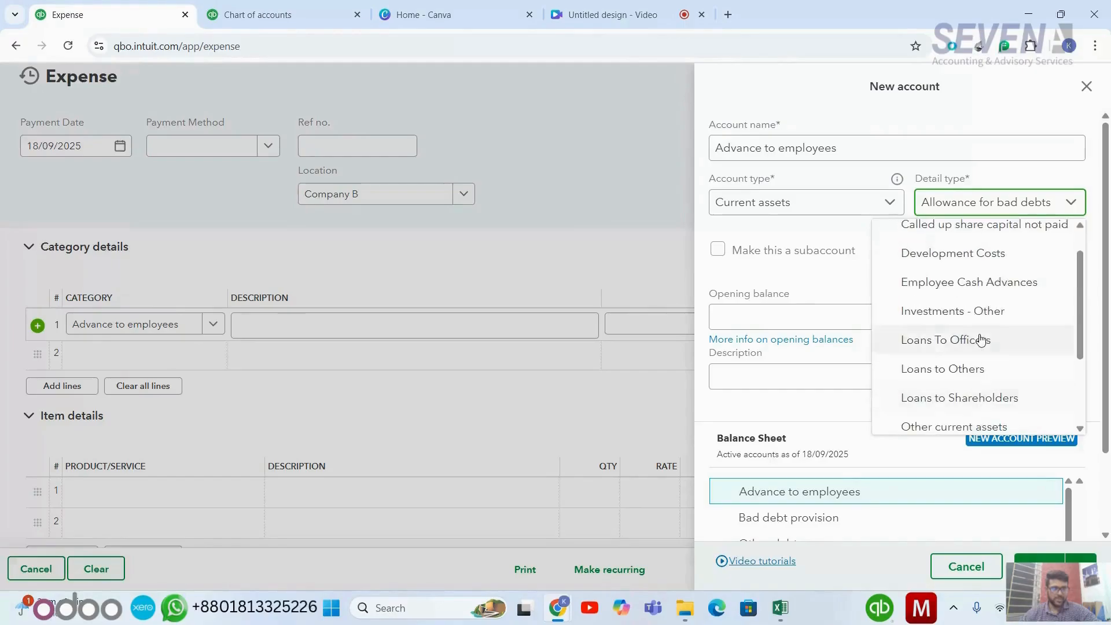
scroll(981, 339, "down", 3)
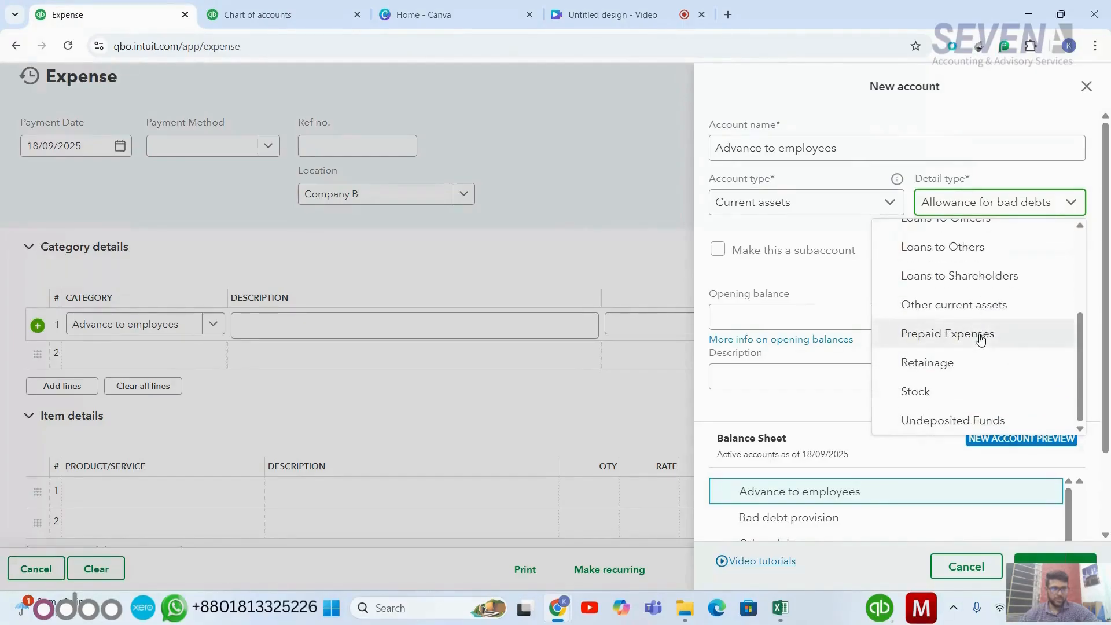
scroll(980, 339, "up", 2)
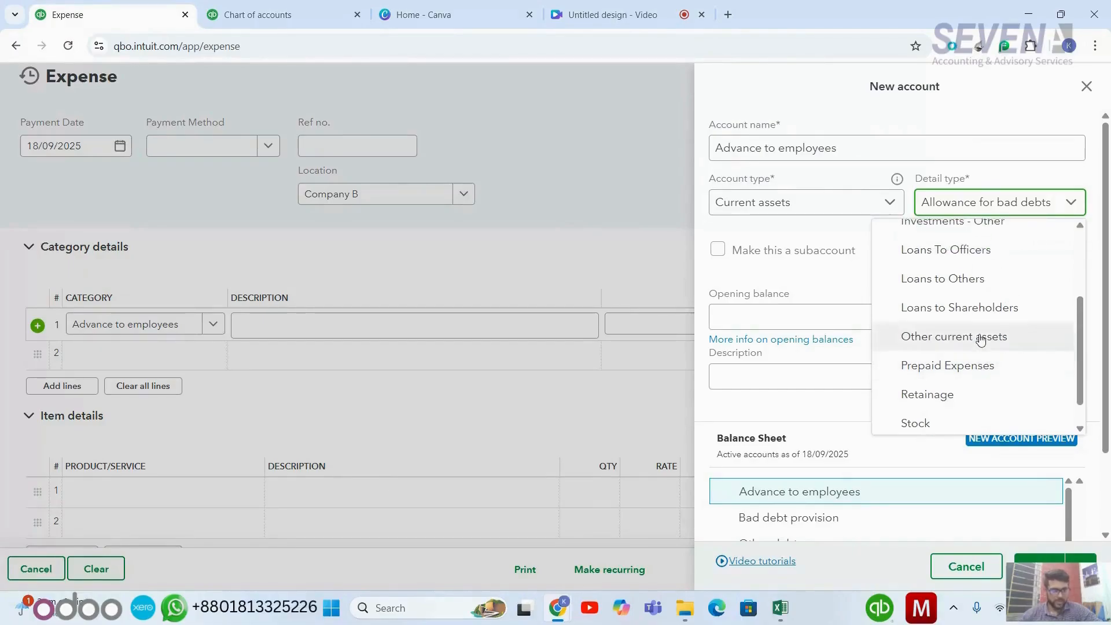
left_click(982, 335)
scroll(930, 350, "down", 3)
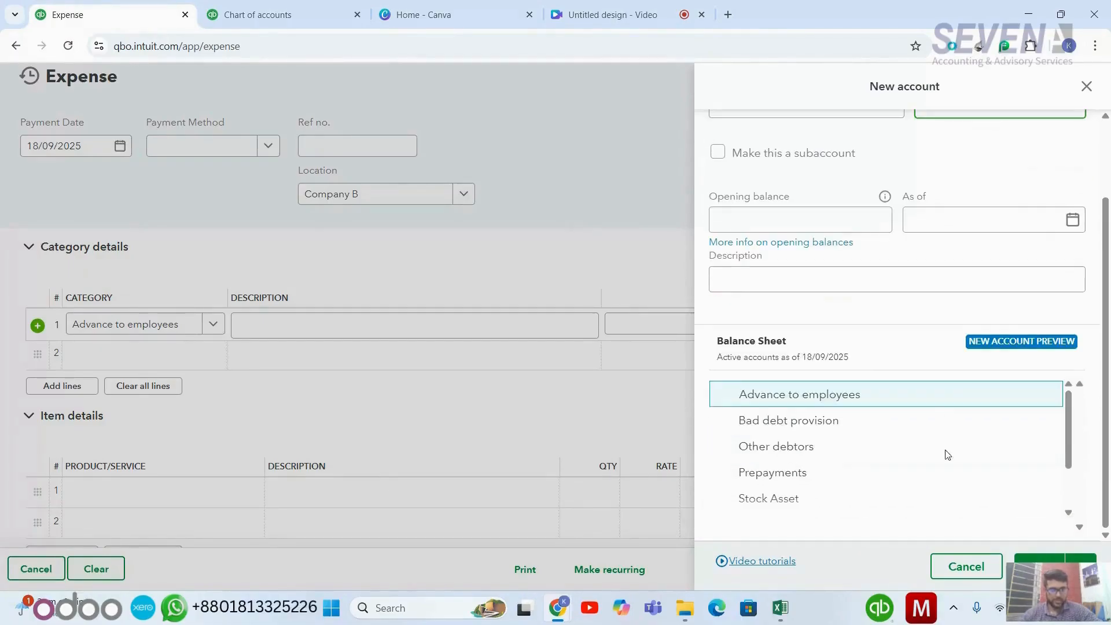
left_click(1030, 559)
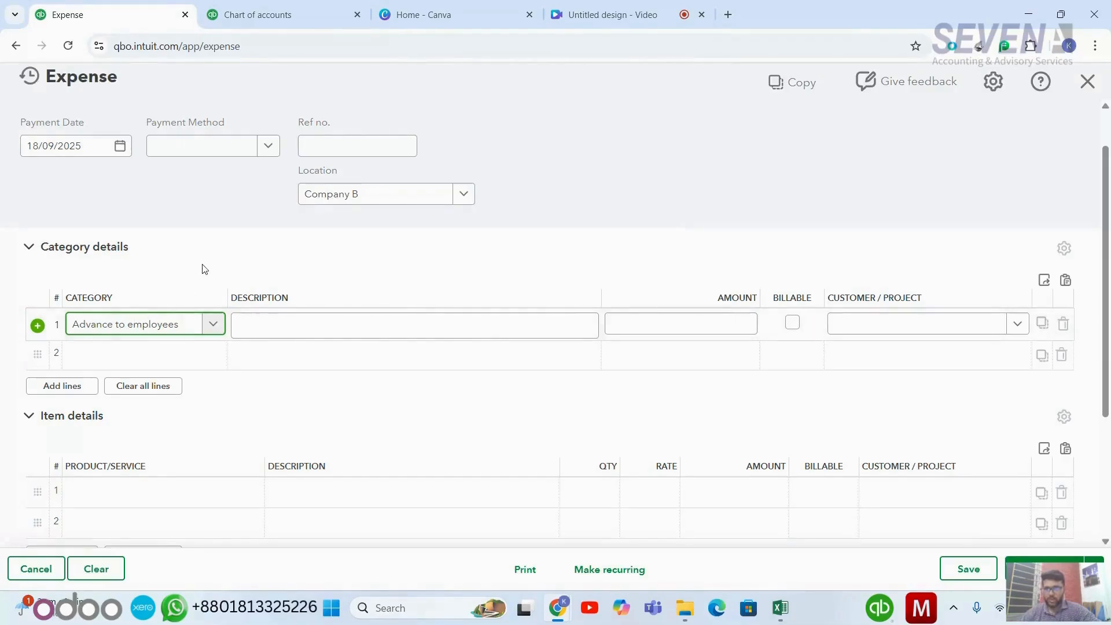
- Clear the first category line and type the employee's name in its place
scroll(198, 266, "down", 1)
scroll(198, 266, "up", 1)
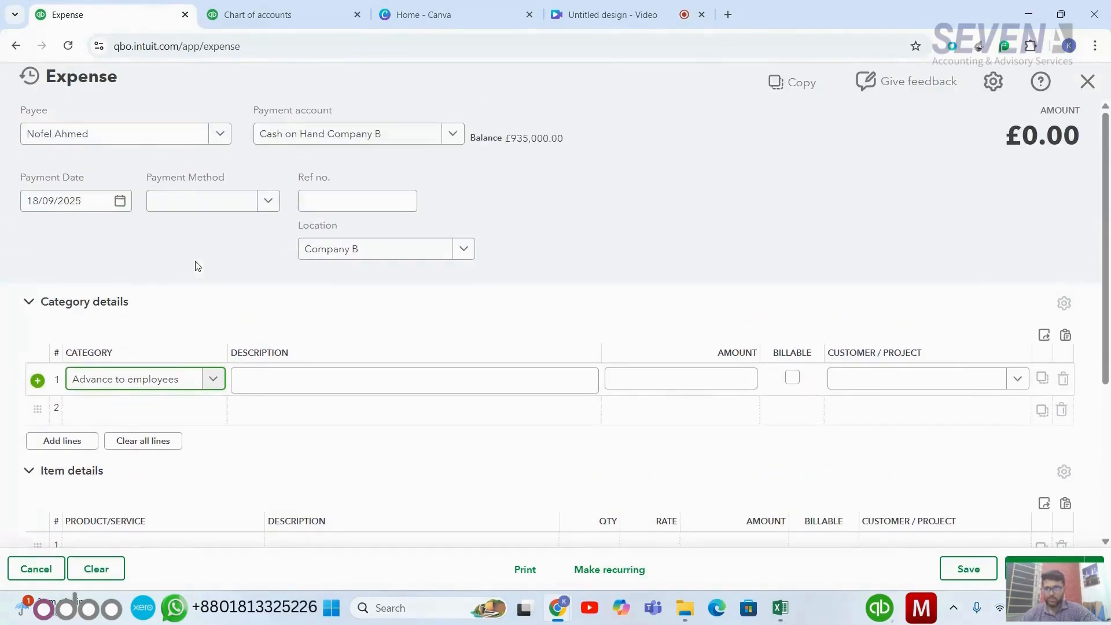
scroll(198, 266, "down", 1)
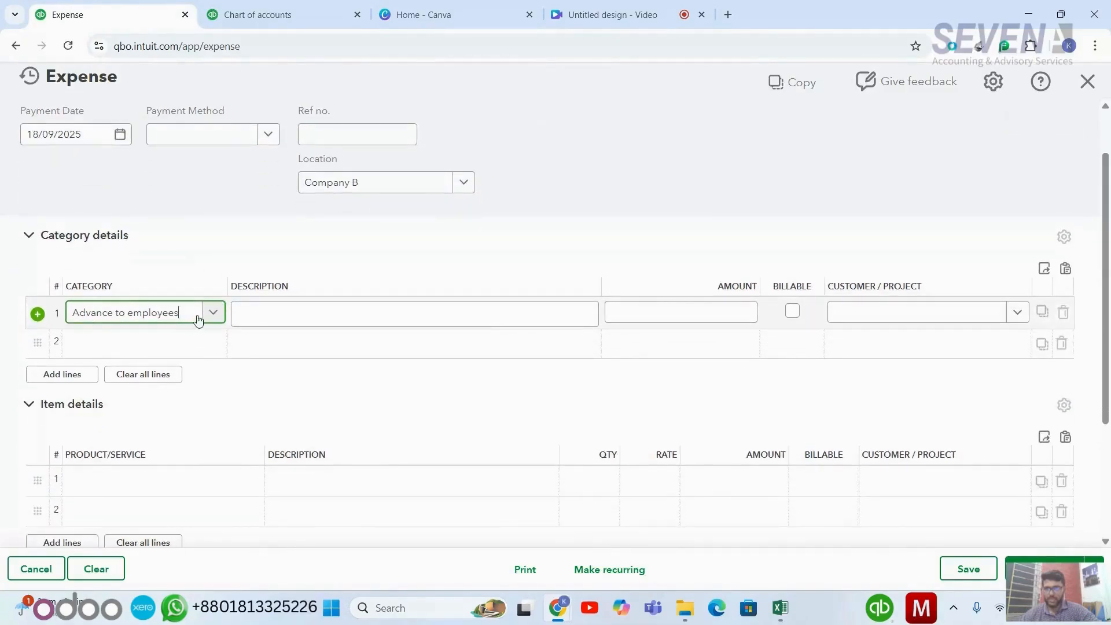
key("BackSpace")
key("BackSpace")
key("BackSpace")
key("BackSpace")
key("BackSpace")
key("BackSpace")
key("BackSpace")
key("BackSpace")
key("BackSpace")
key("BackSpace")
key("BackSpace")
key("BackSpace")
key("BackSpace")
key("BackSpace")
key("BackSpace")
key("BackSpace")
key("BackSpace")
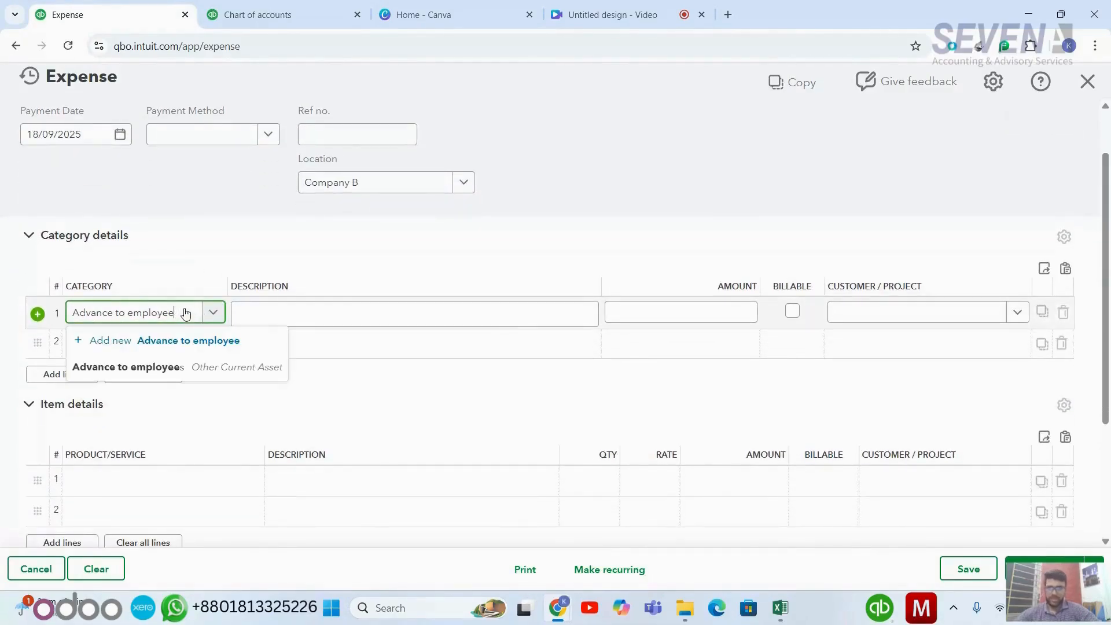
key("BackSpace")
key("BackSpace")
key("BackSpace")
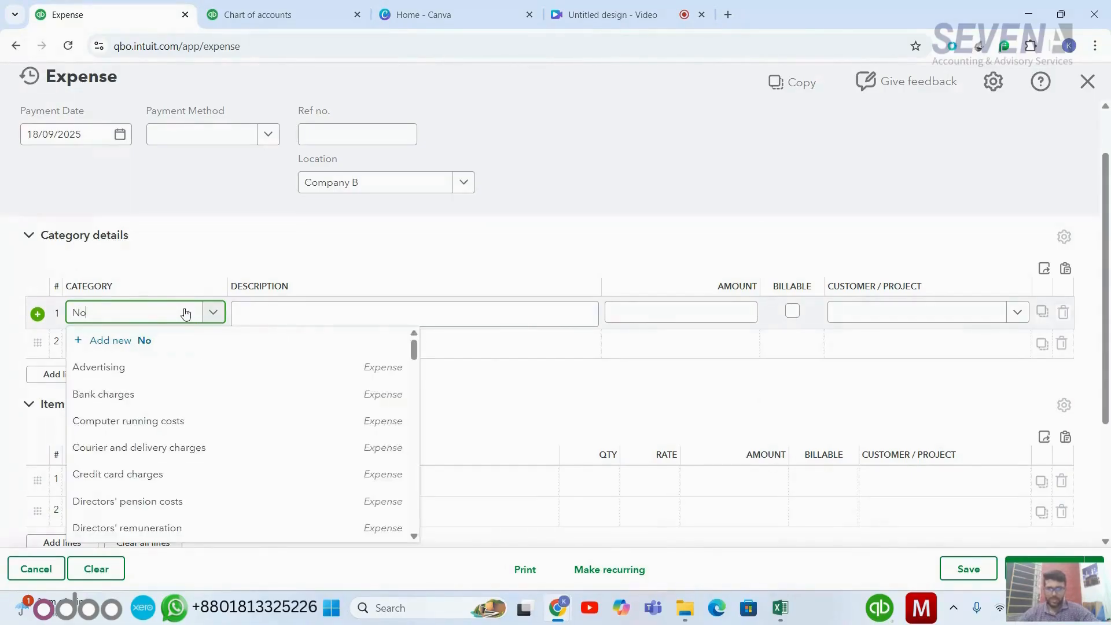
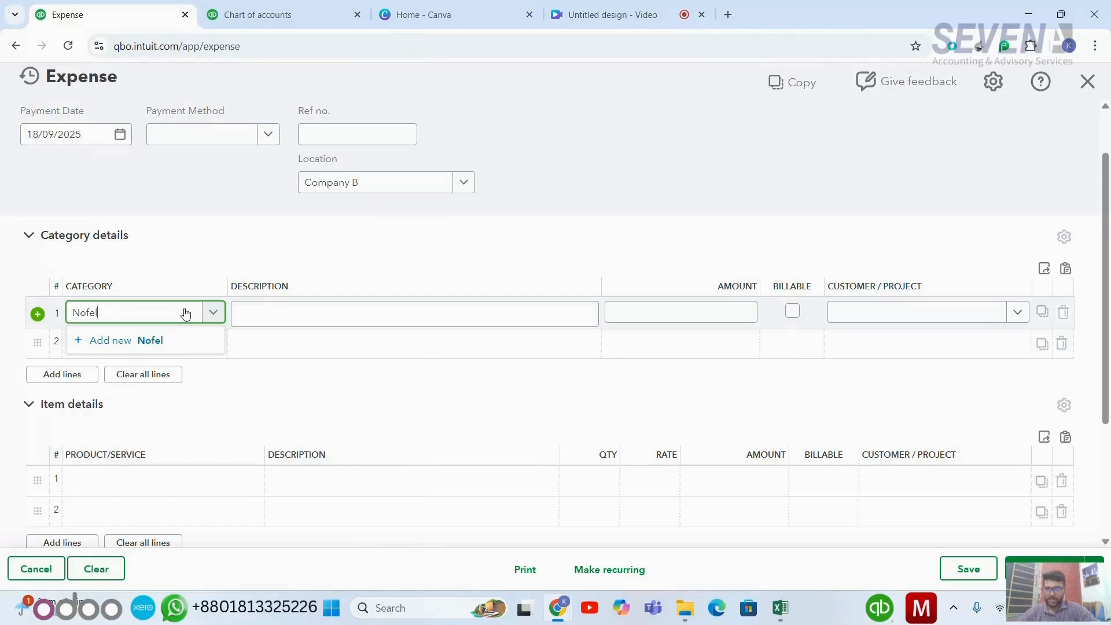
- Create a new account named for the employee as a subaccount of Advance to employees
left_click(170, 341)
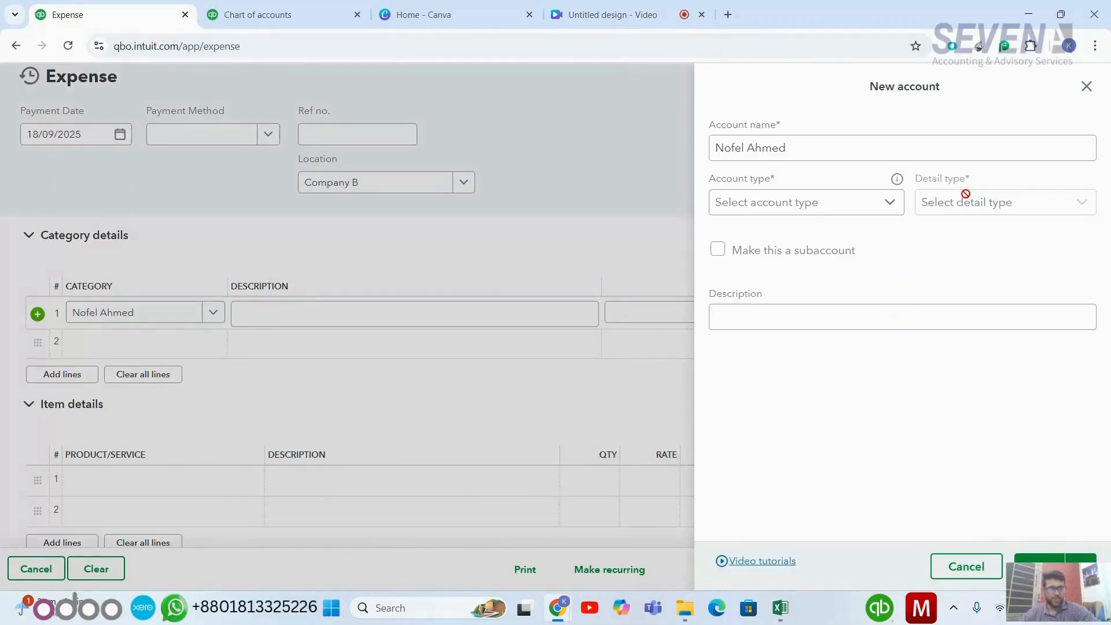
left_click(718, 251)
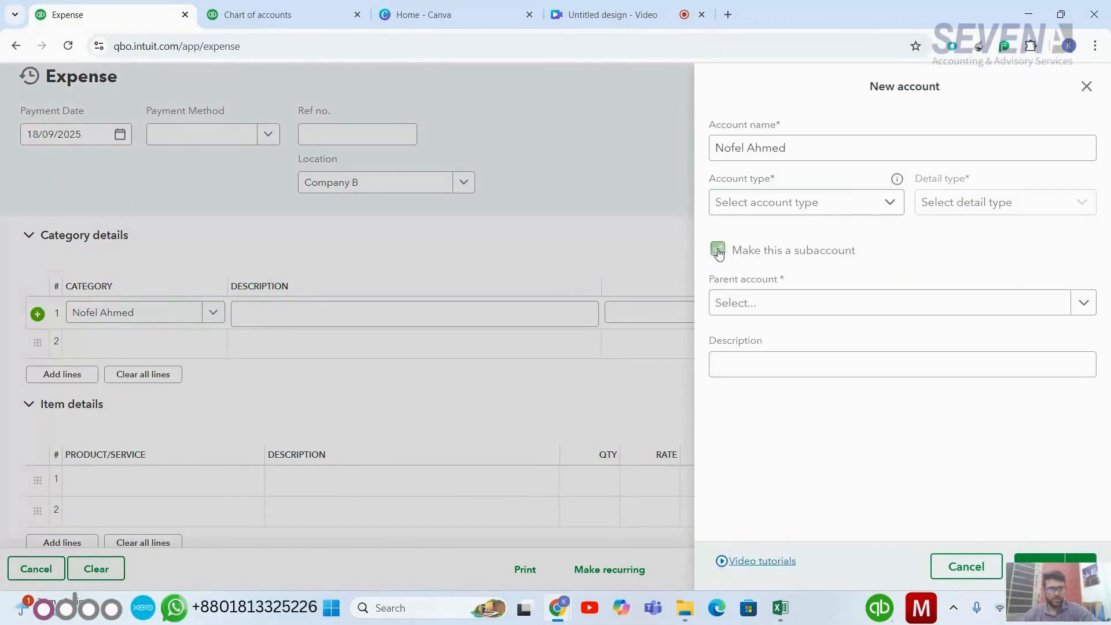
left_click(826, 203)
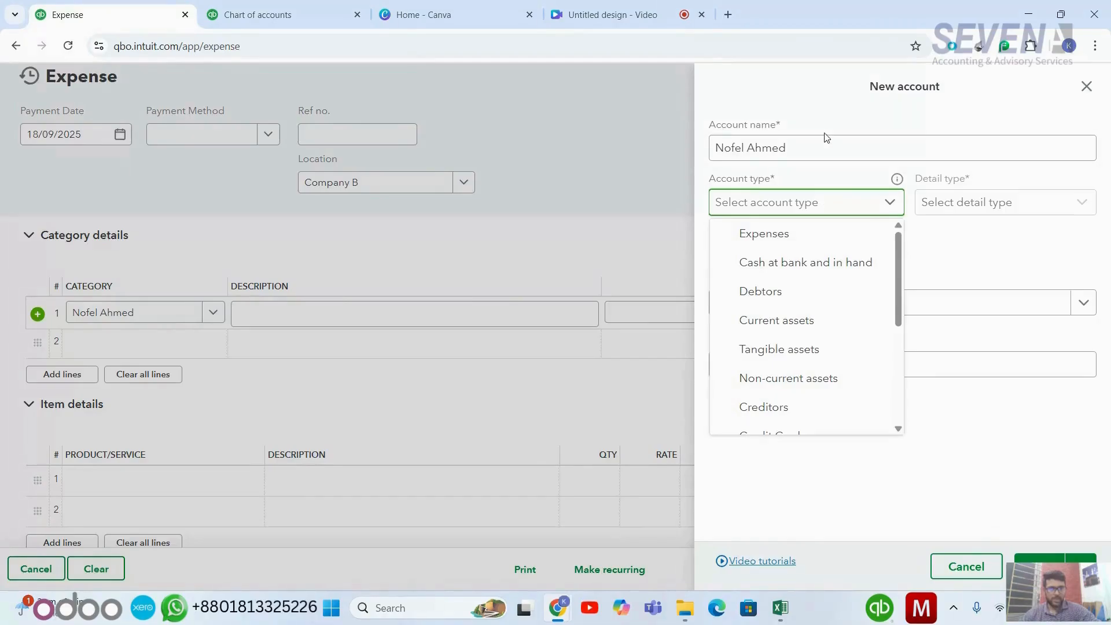
left_click(818, 202)
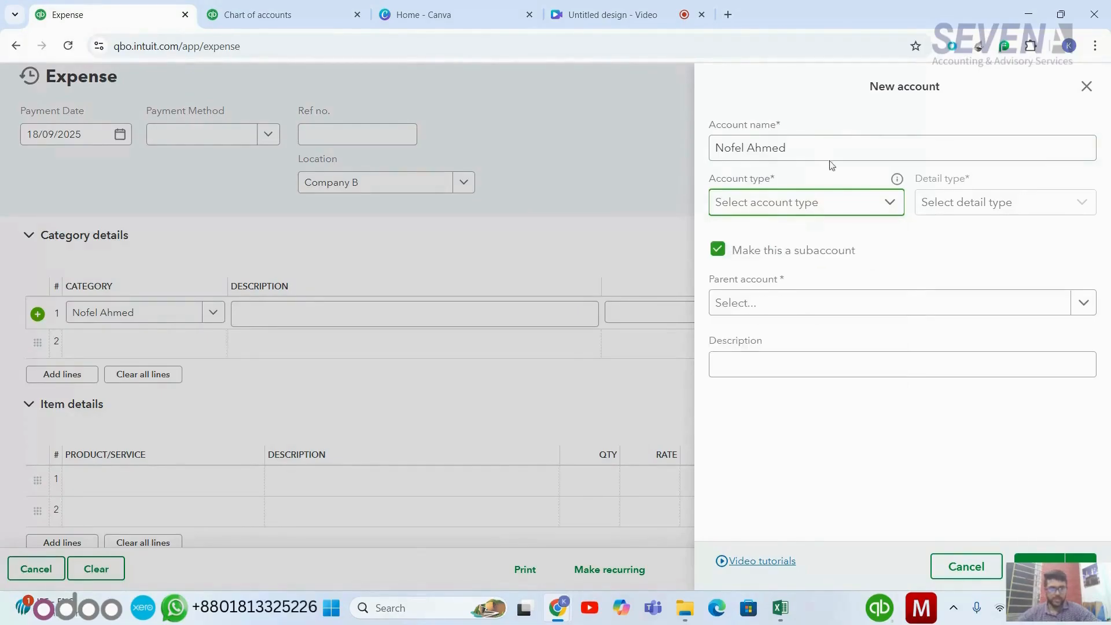
left_click(838, 310)
type("adva")
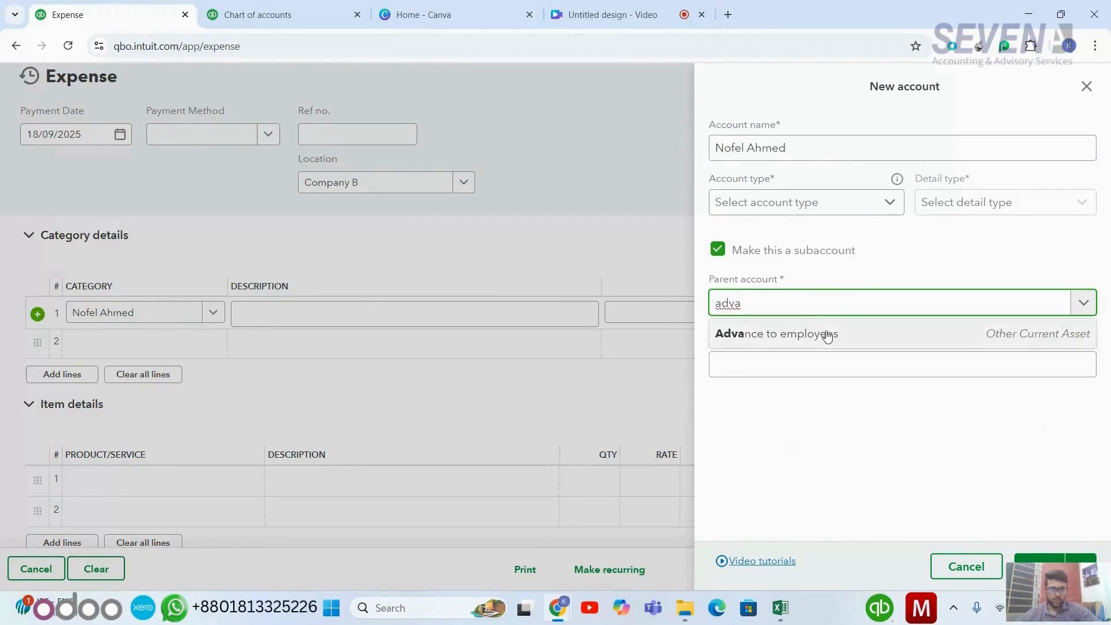
left_click(827, 334)
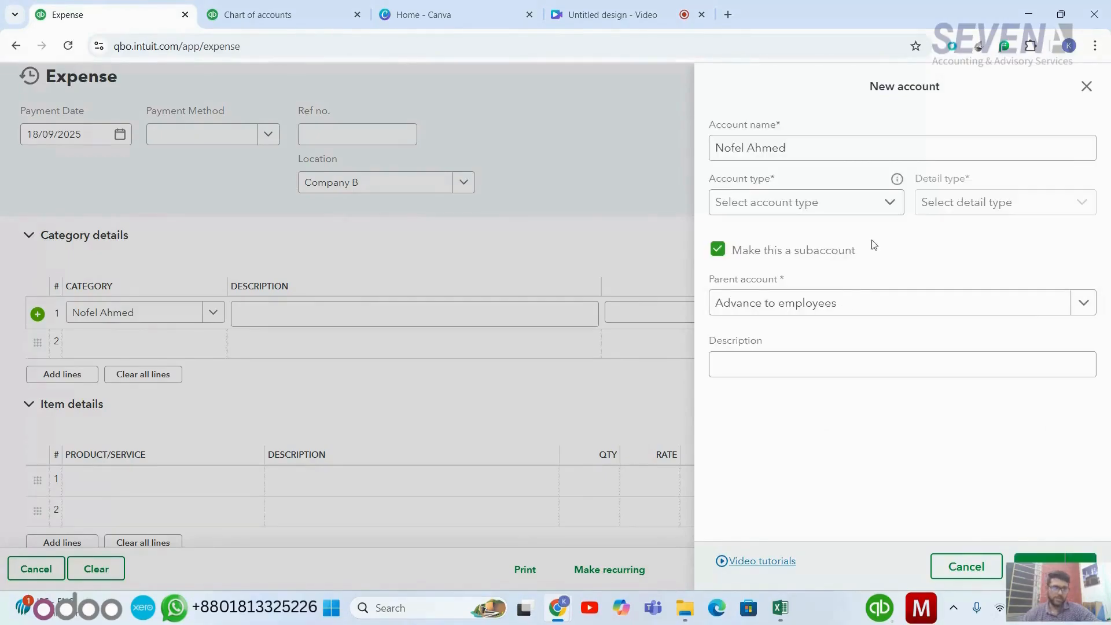
- Set it to Current assets / Other current assets, confirm the parent, and save
left_click(870, 210)
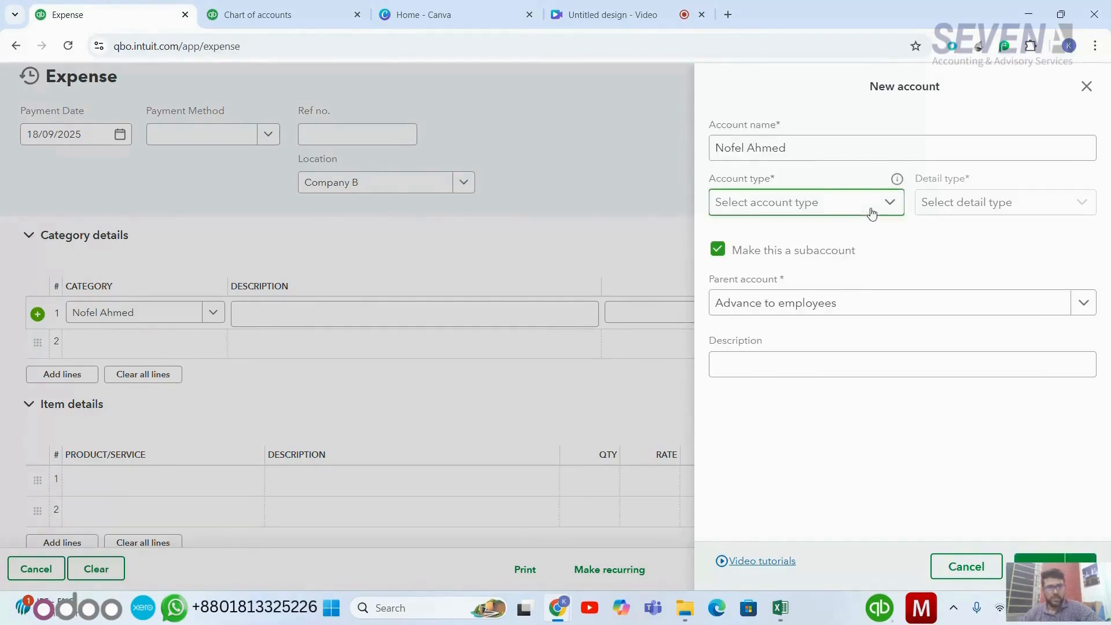
left_click(836, 320)
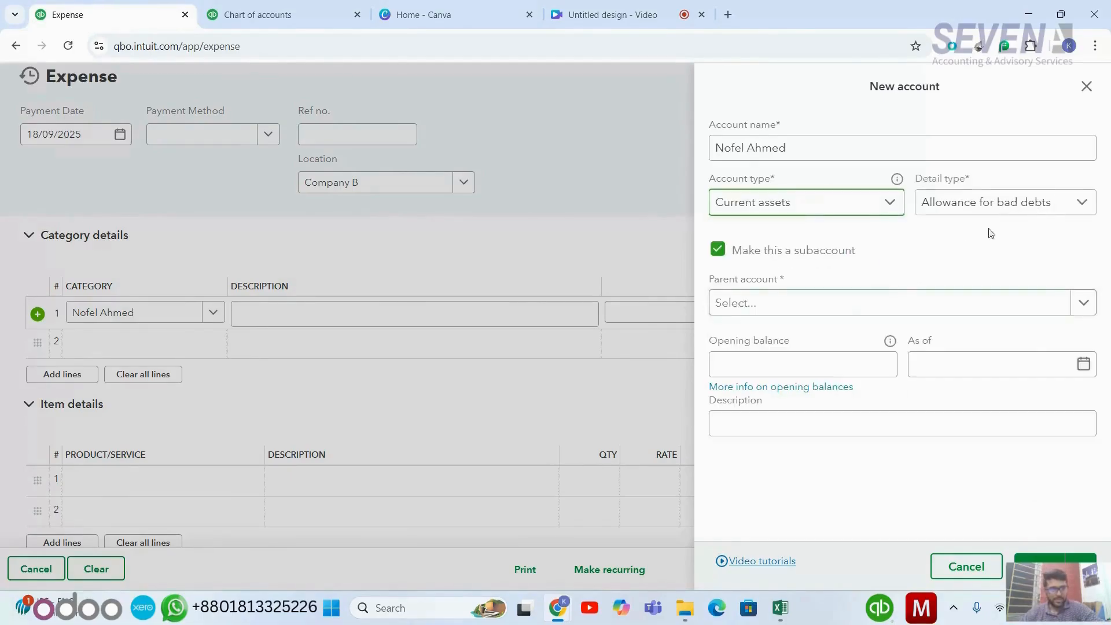
left_click(1012, 200)
scroll(995, 305, "down", 3)
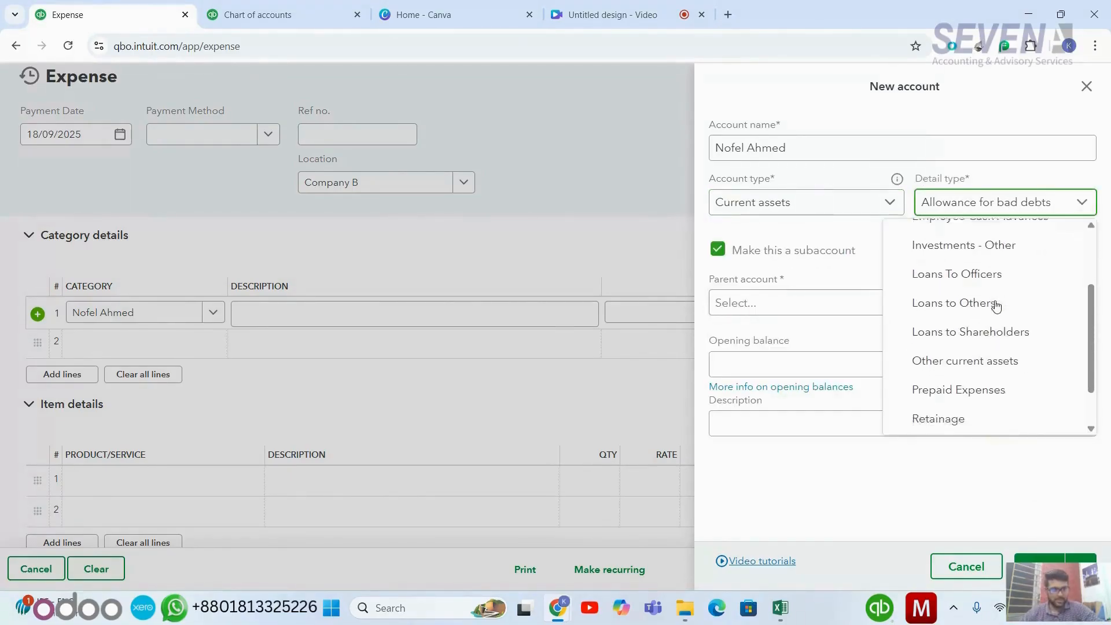
scroll(996, 306, "down", 1)
left_click(995, 321)
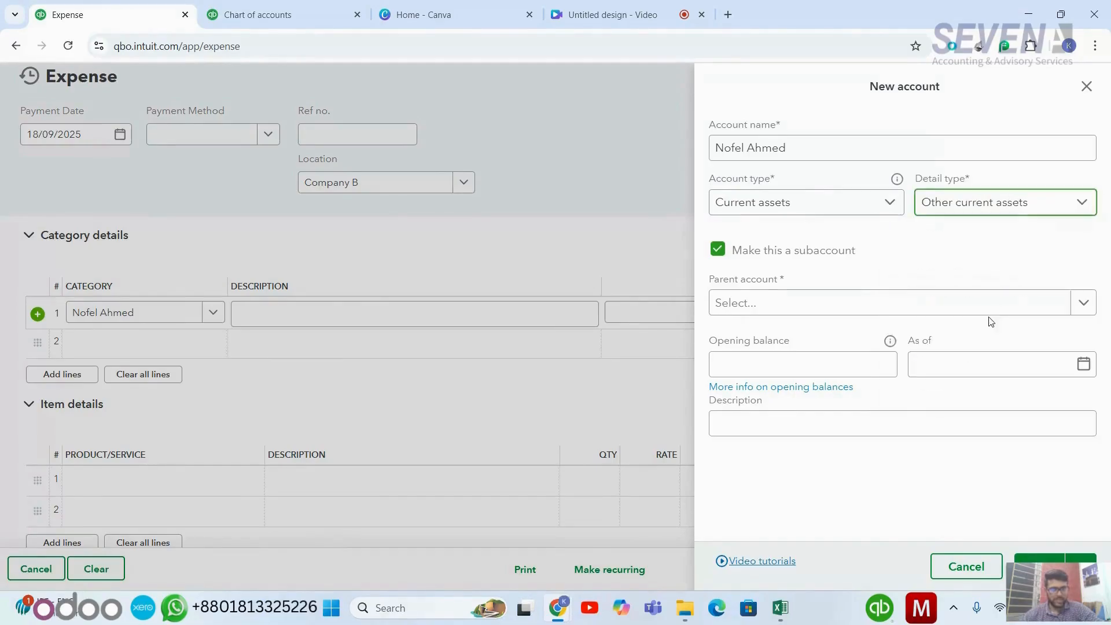
left_click(966, 317)
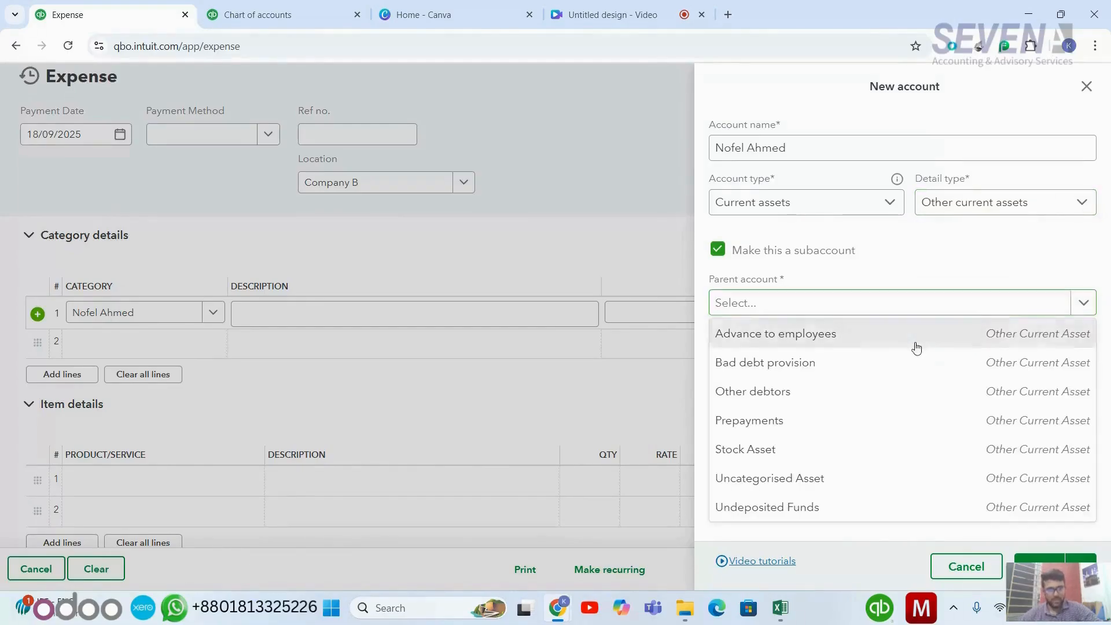
left_click(914, 345)
left_click(1042, 559)
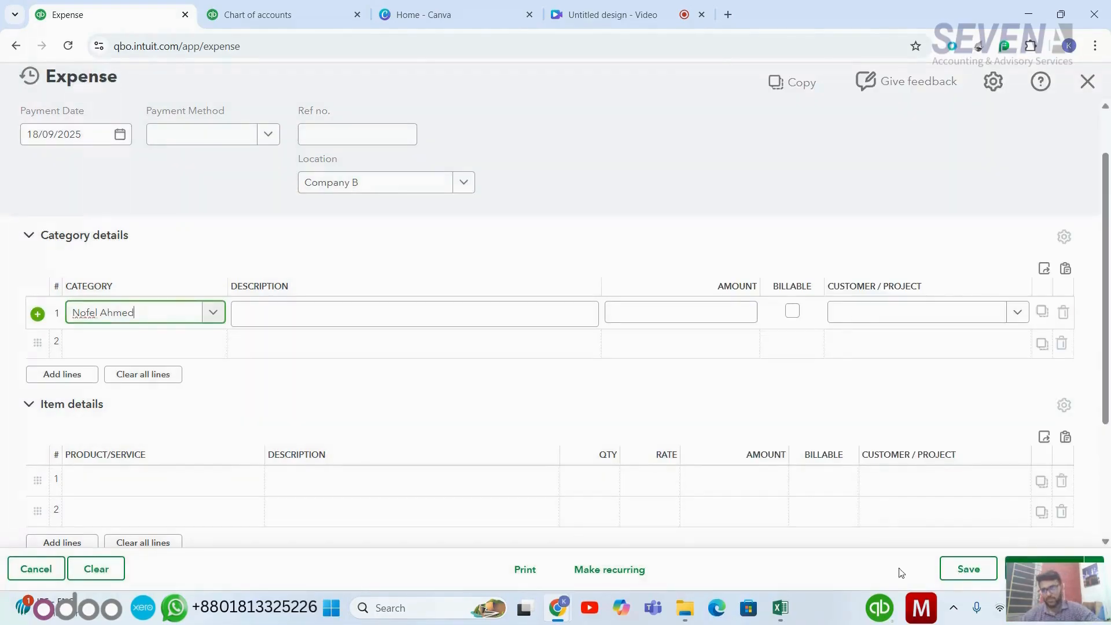
- Set the first line's category to the employee's sub-account under Advance to employees
scroll(567, 408, "up", 1)
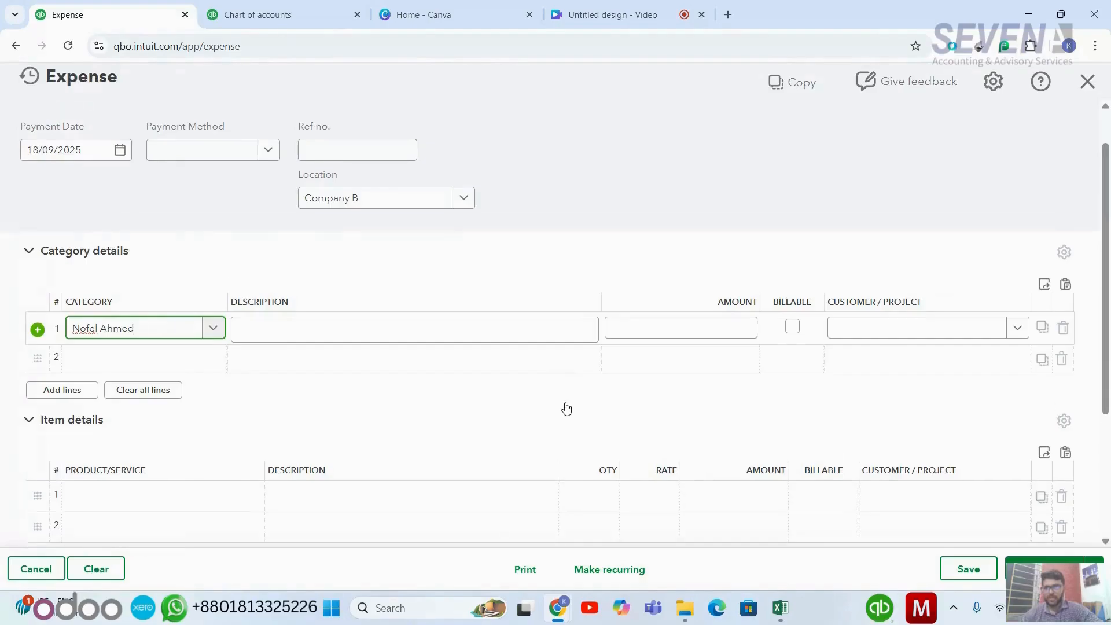
scroll(567, 409, "up", 3)
scroll(565, 400, "down", 3)
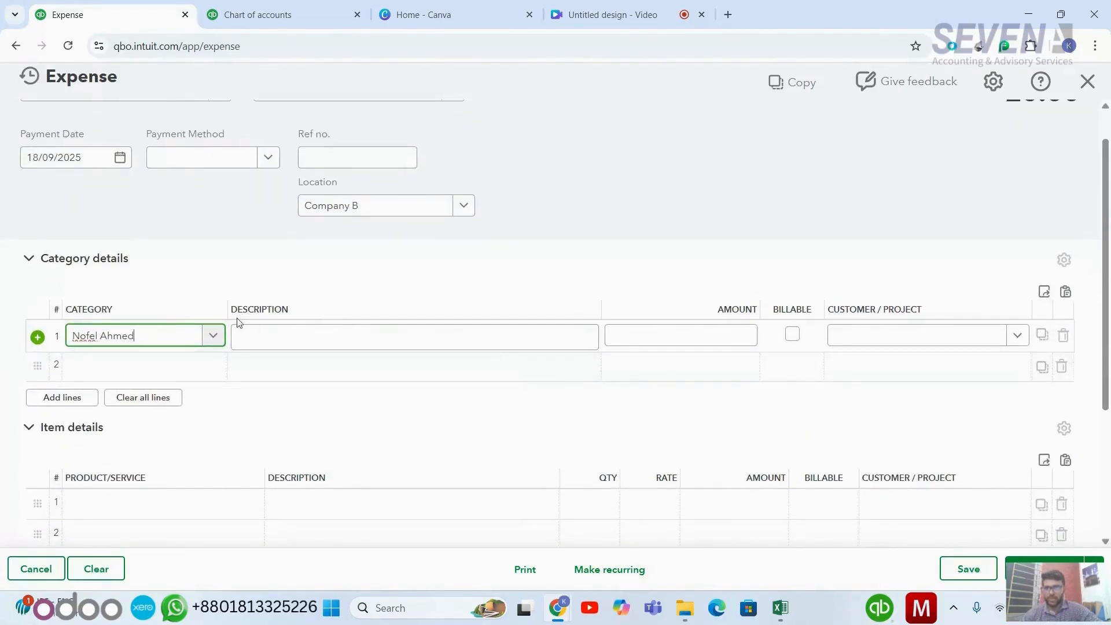
key("BackSpace")
key("BackSpace")
key("BackSpace")
key("BackSpace")
key("BackSpace")
key("BackSpace")
key("BackSpace")
key("BackSpace")
key("BackSpace")
key("BackSpace")
key("BackSpace")
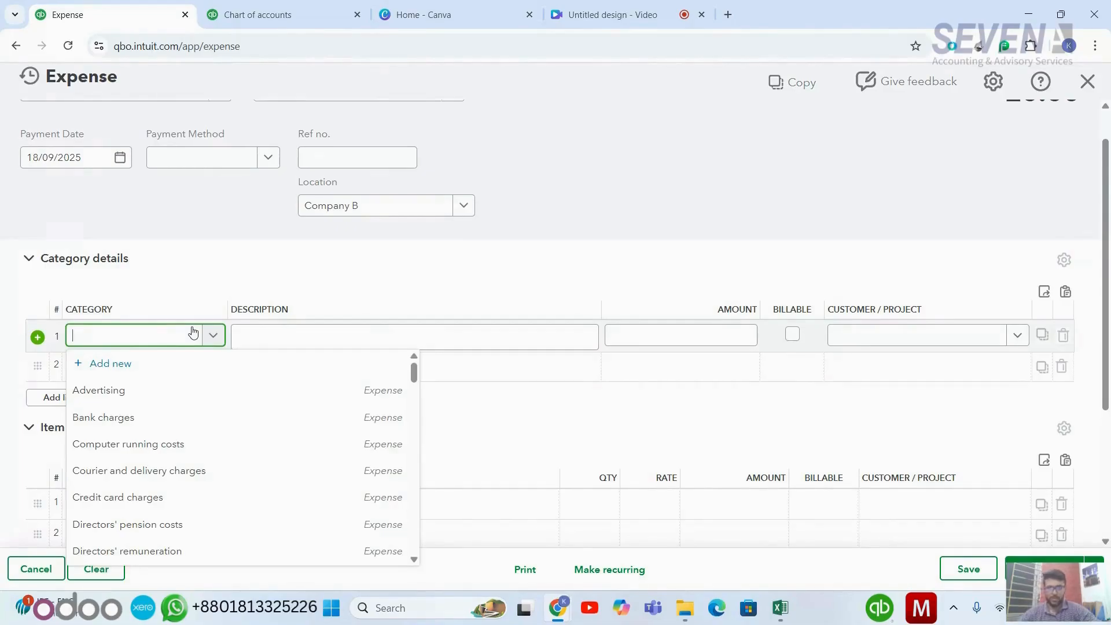
type("ad")
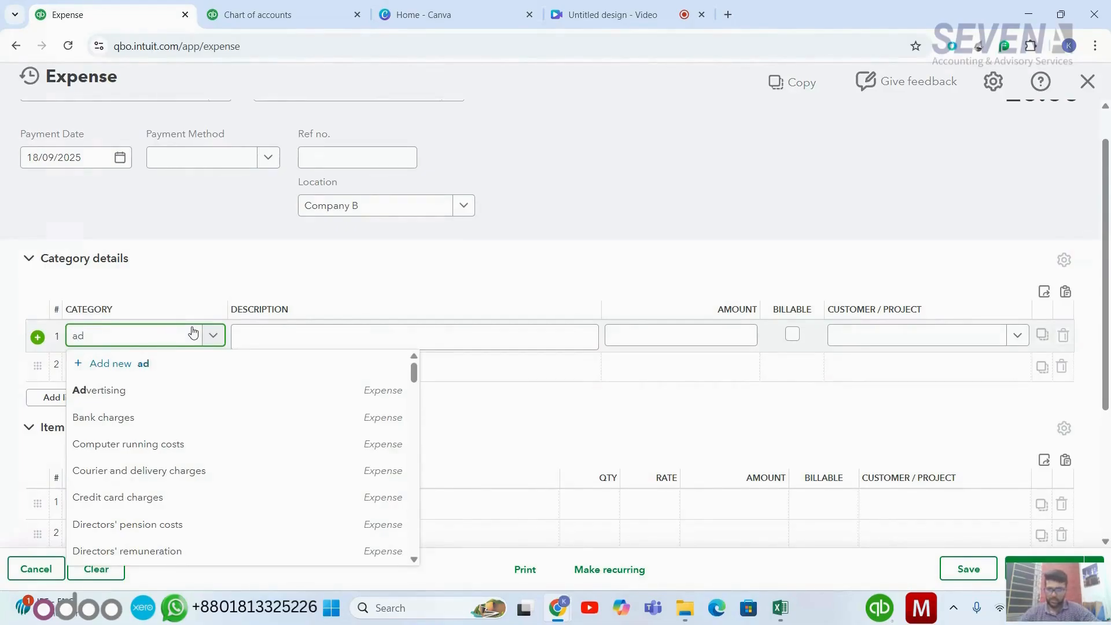
key("BackSpace")
key("BackSpace")
type("nofe")
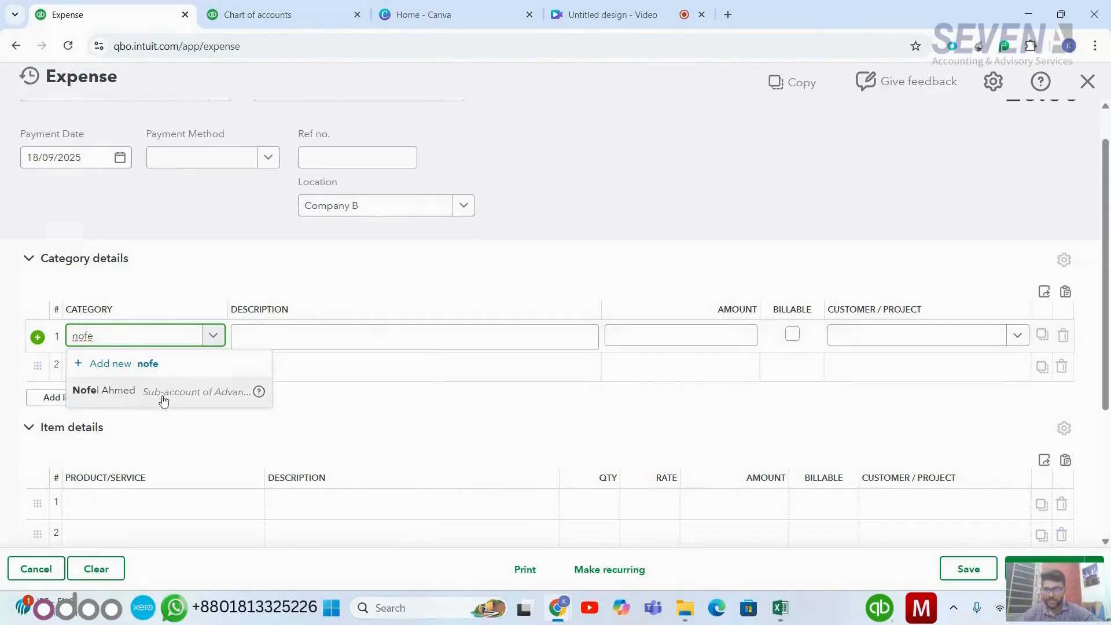
scroll(172, 402, "up", 3)
scroll(171, 401, "left", 1)
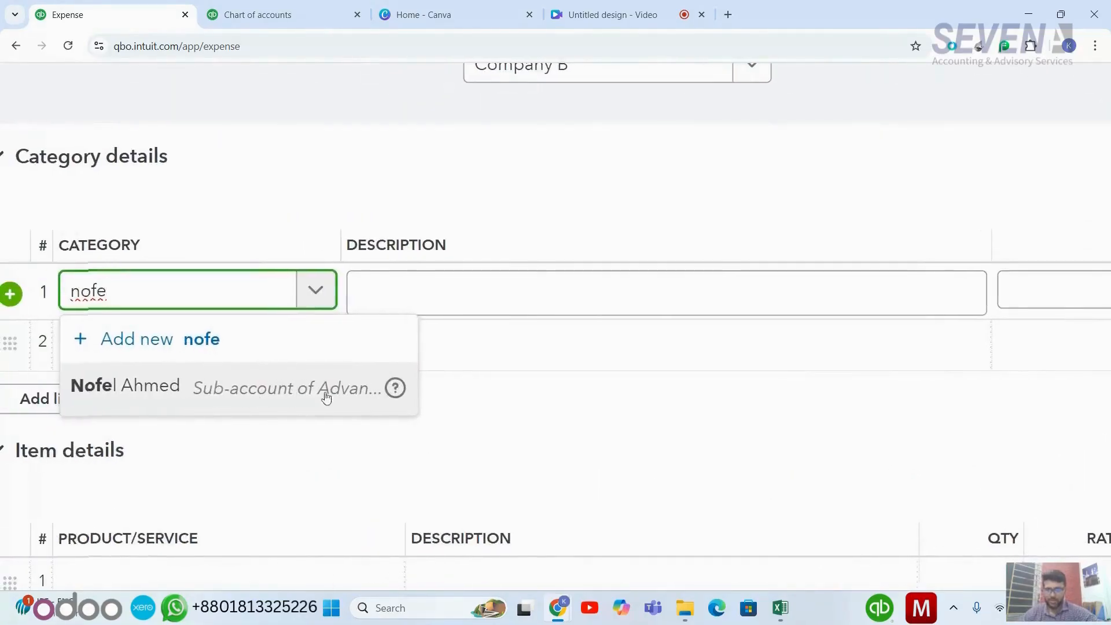
left_click(163, 392)
scroll(268, 401, "down", 3)
- Enter the description 'Advance paid' and the amount £200,000.00 on the first line, leaving the customer blank
left_click(376, 335)
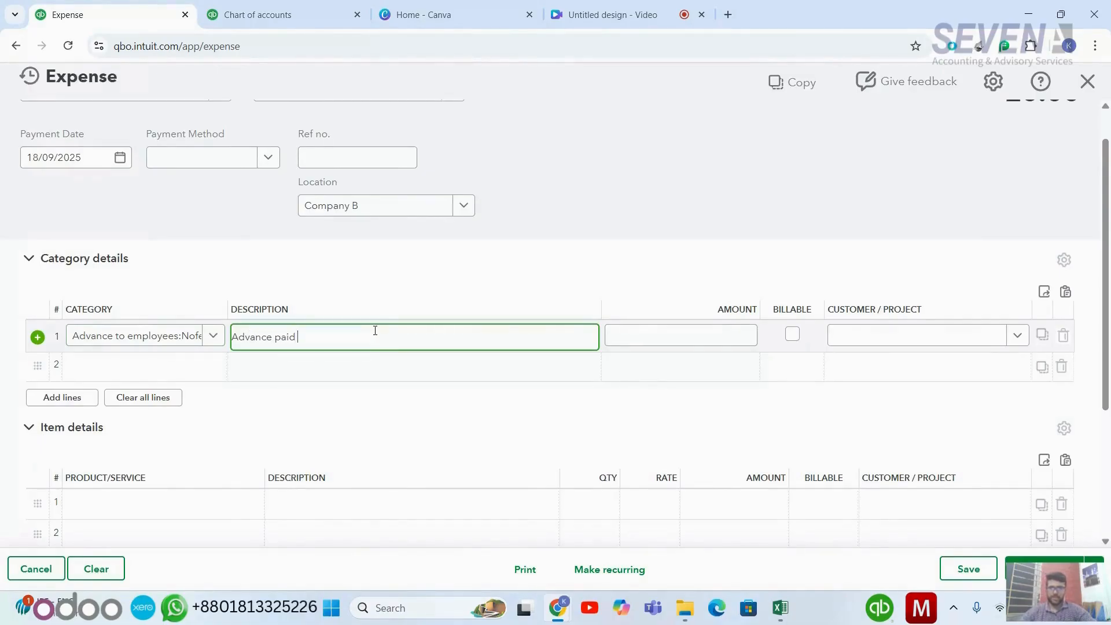
left_click(678, 337)
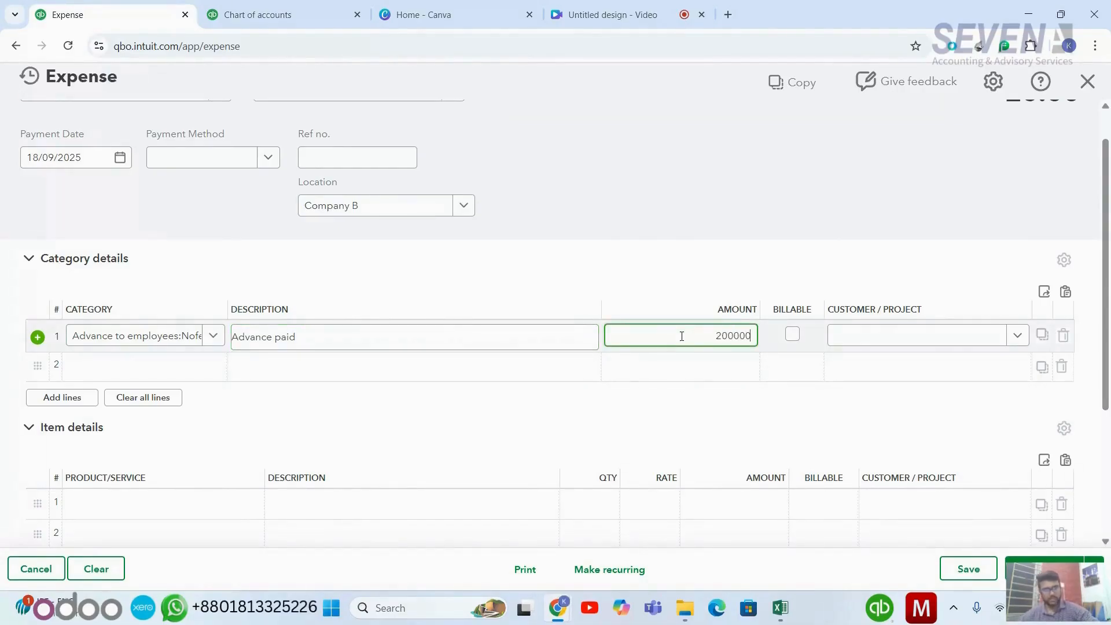
left_click(882, 338)
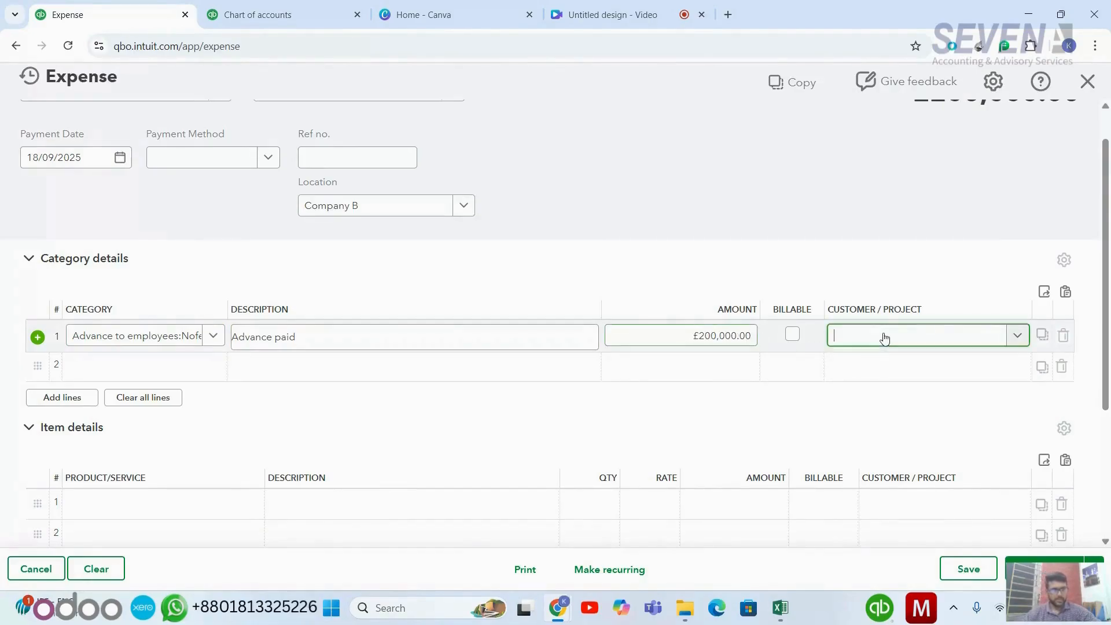
left_click(760, 239)
scroll(757, 427, "down", 3)
scroll(757, 427, "down", 1)
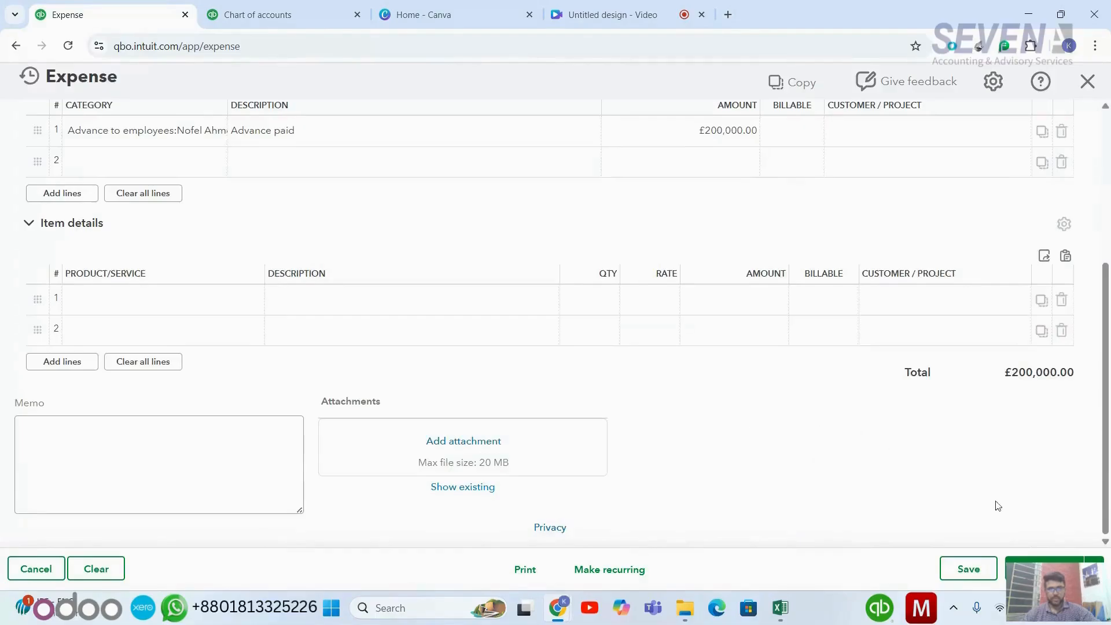
- Check the first line, save the £200,000.00 Cash on Hand Company B expense, and close it
scroll(930, 437, "up", 5)
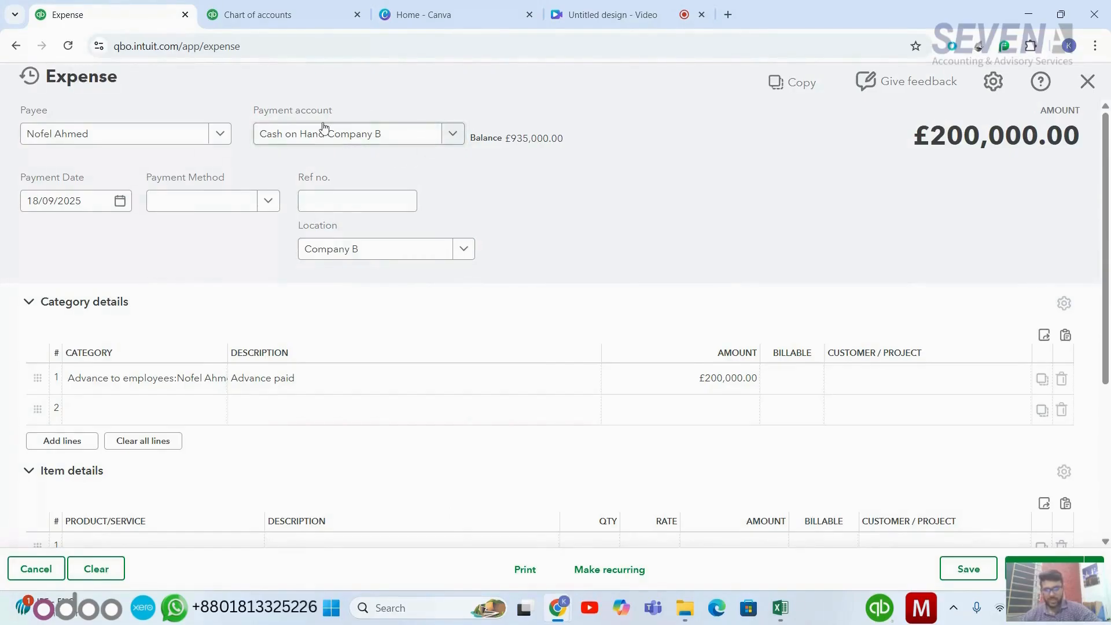
left_click(573, 381)
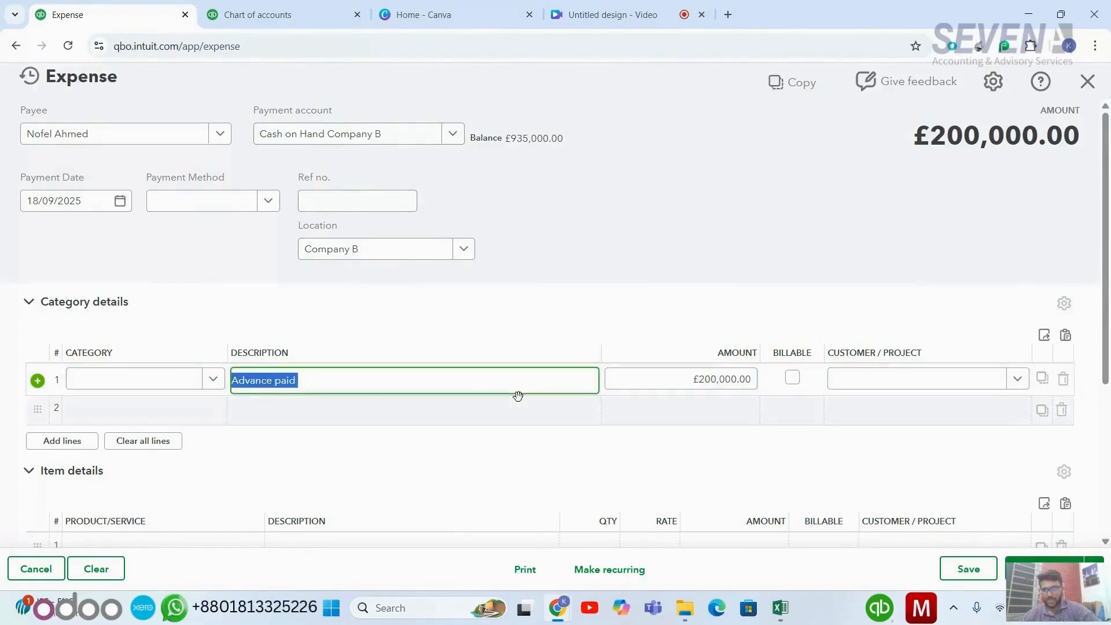
left_click(305, 477)
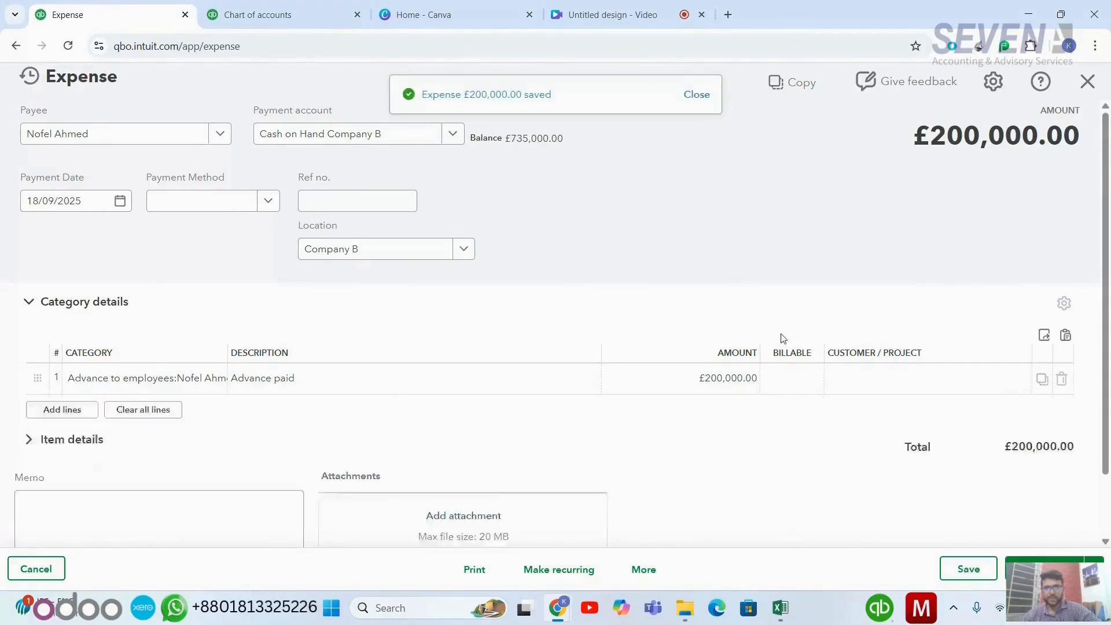
left_click(1087, 82)
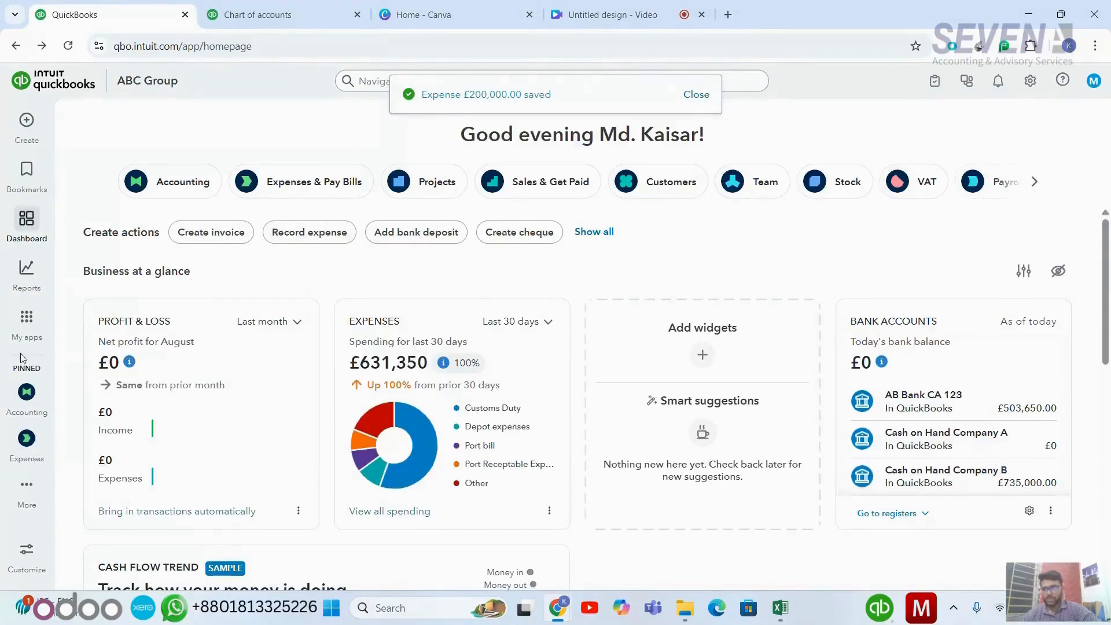
- Open the Balance Sheet from Standard reports to see Advance to employees at £200,000.00 under Current Assets
mouse_move(32, 278)
left_click(104, 297)
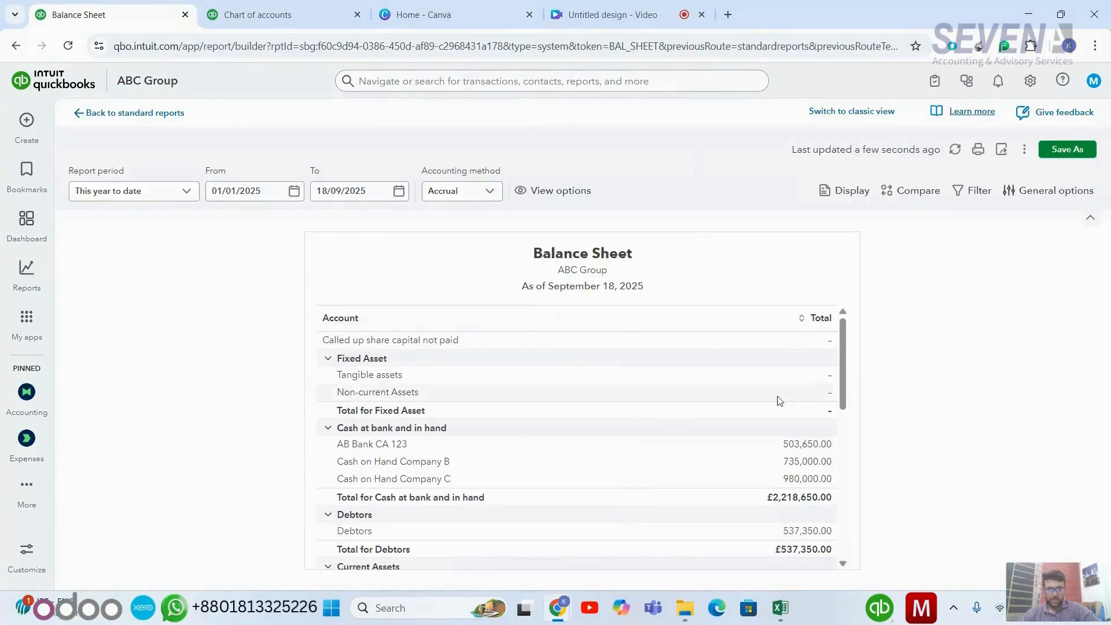
scroll(780, 400, "down", 3)
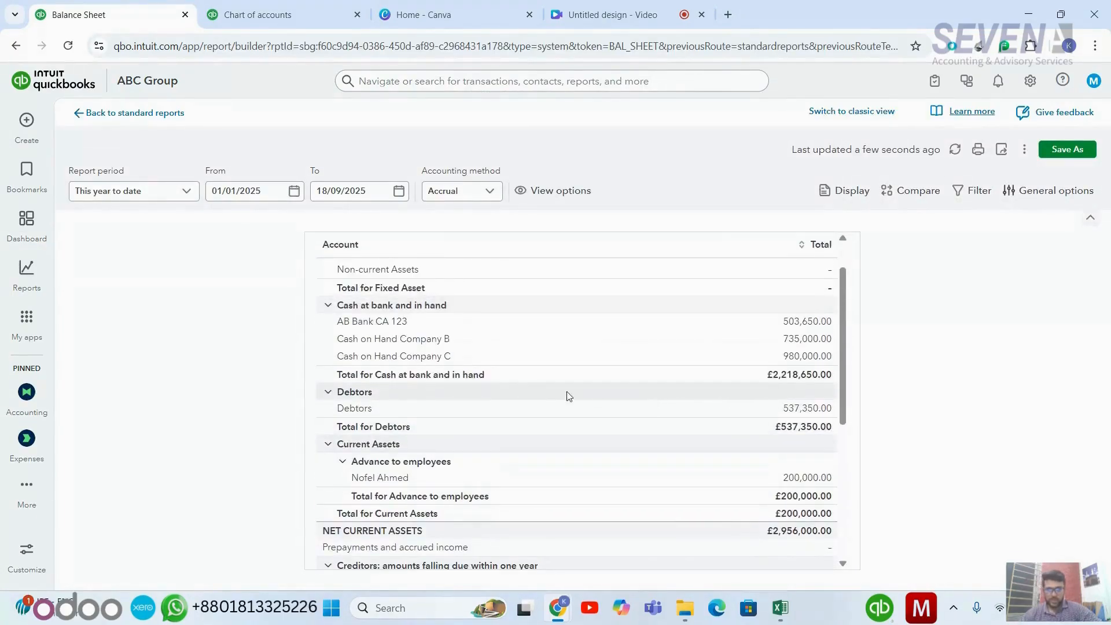
scroll(570, 396, "up", 3)
scroll(569, 396, "down", 5)
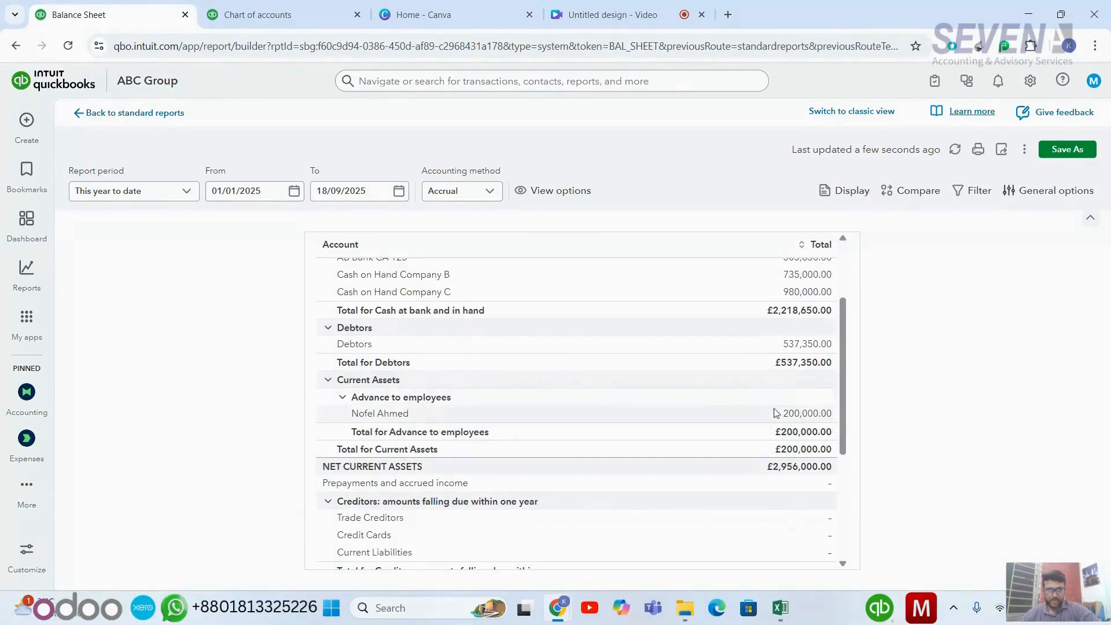
scroll(775, 410, "up", 5)
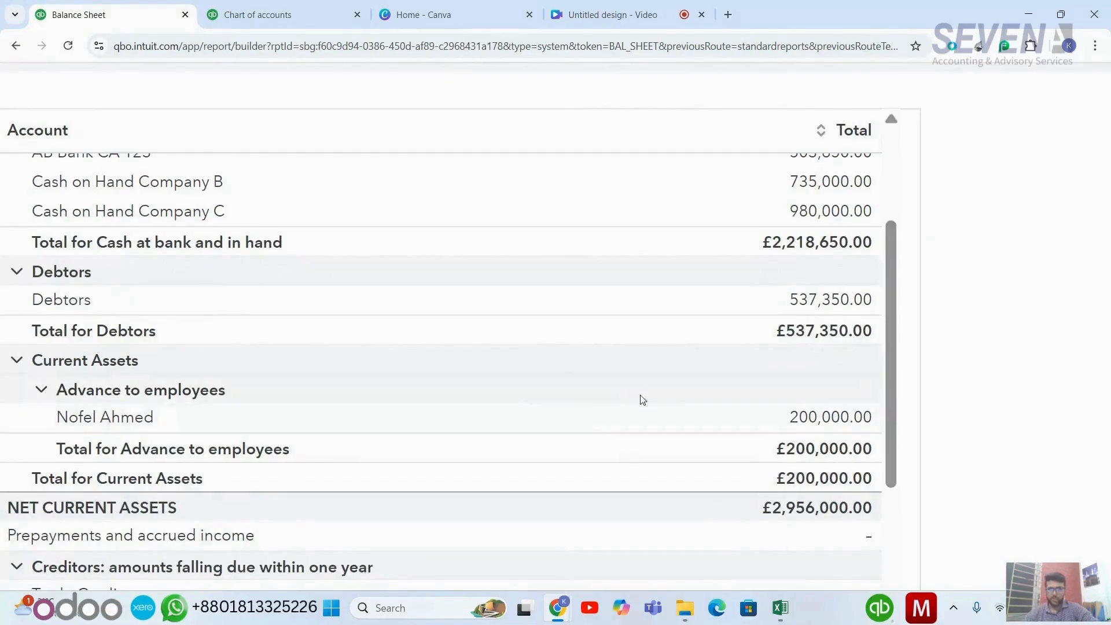
scroll(581, 394, "left", 2)
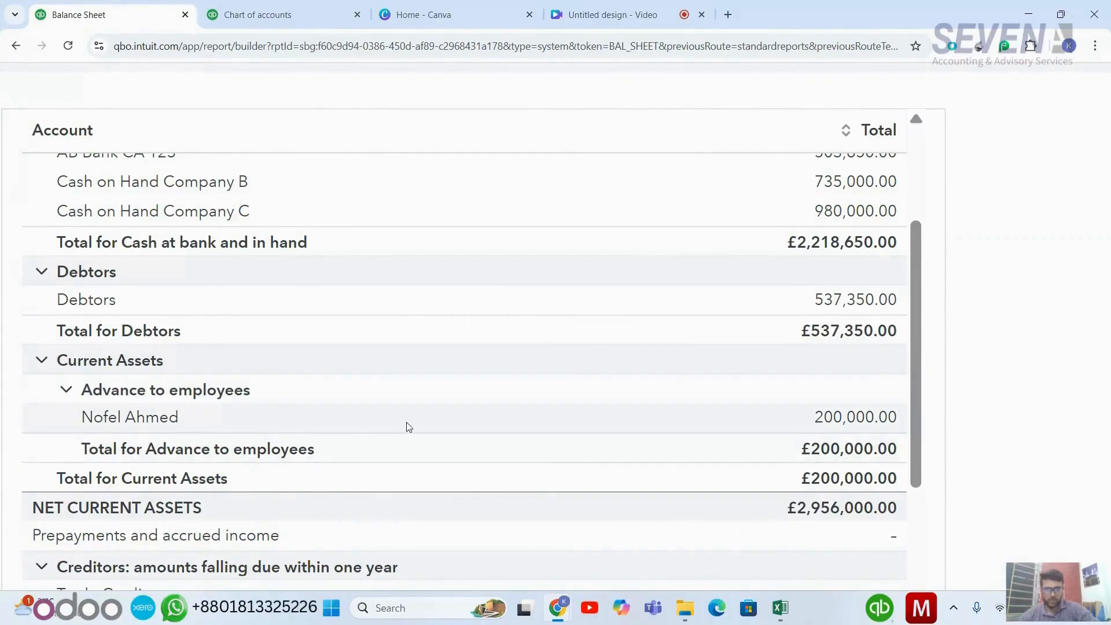
scroll(409, 427, "down", 1)
scroll(408, 427, "left", 1)
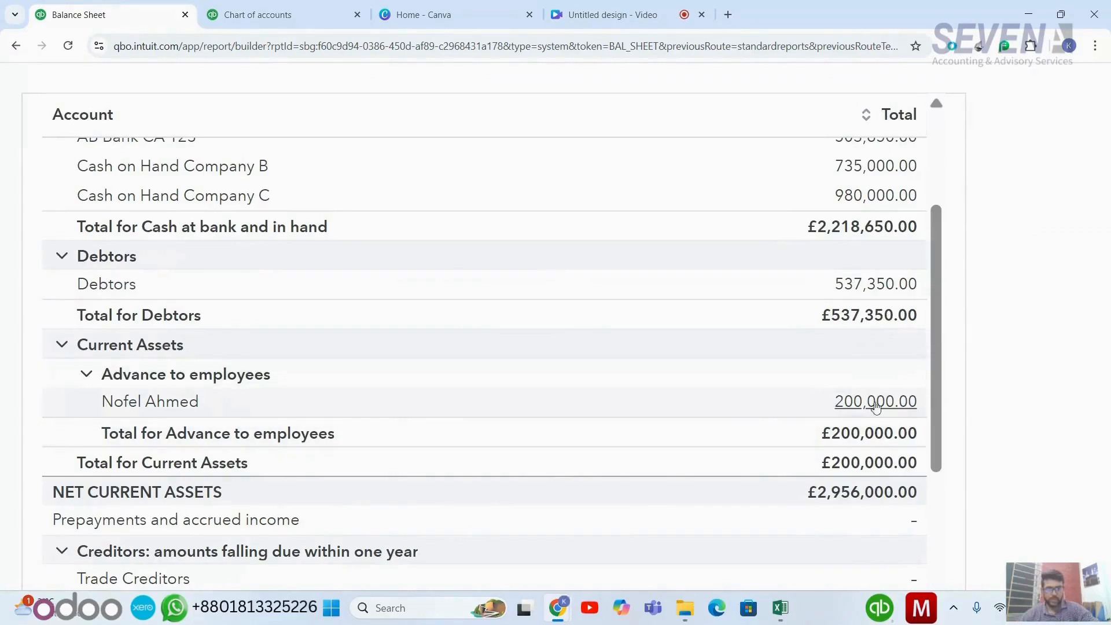
scroll(704, 390, "up", 1)
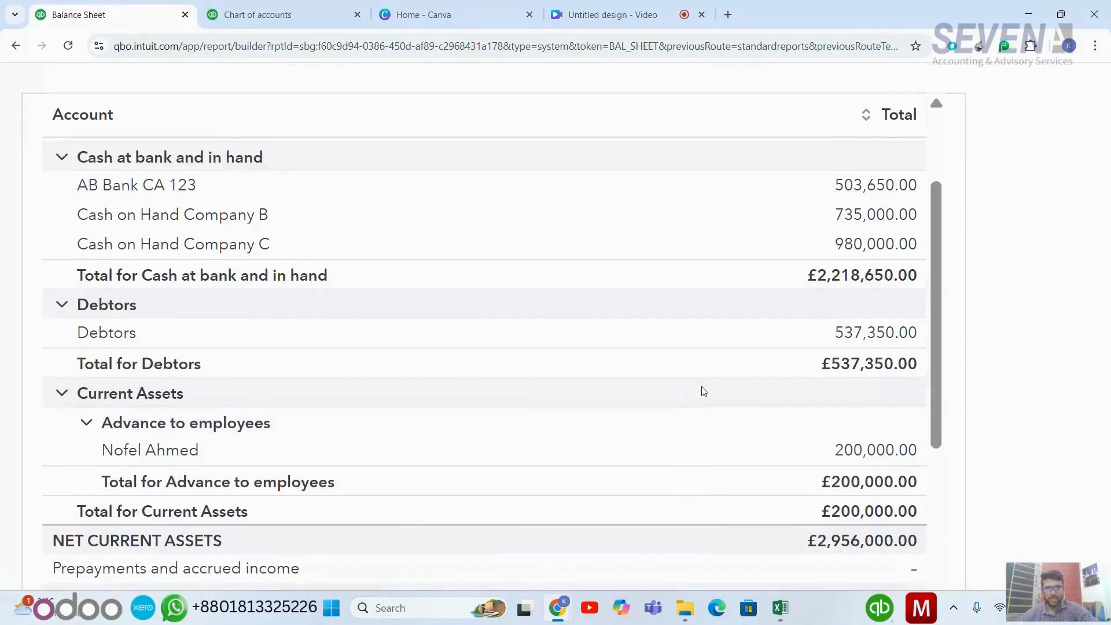